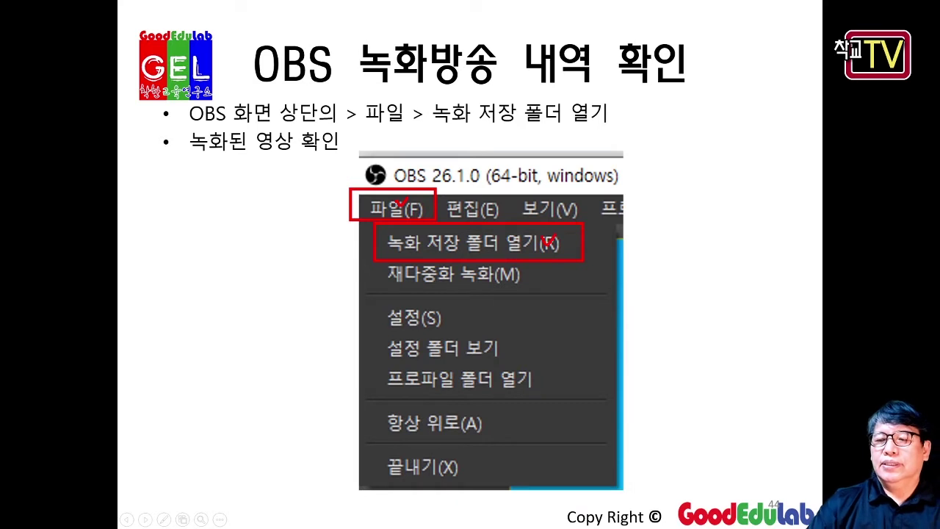
{"action": "left_click", "coordinate": [625, 238]}
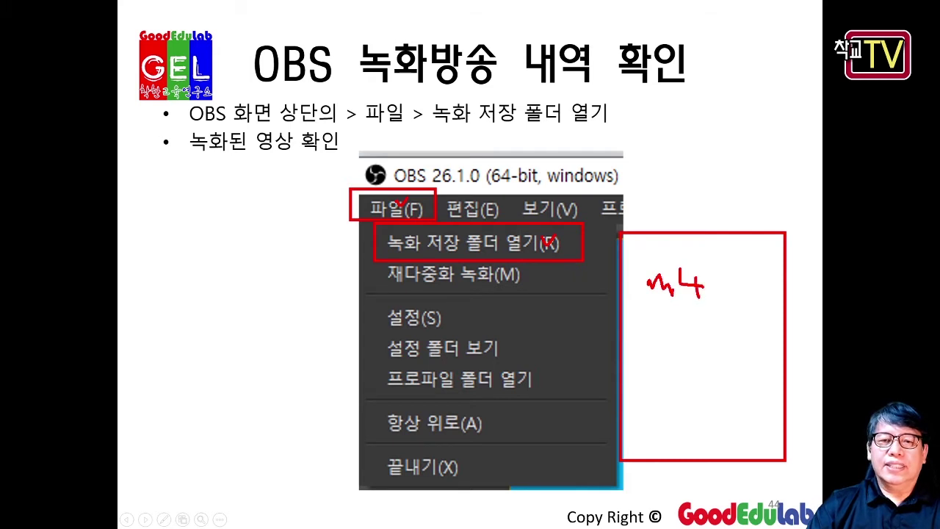
{"action": "left_click_drag", "start_coordinate": [621, 260], "coordinate": [728, 260]}
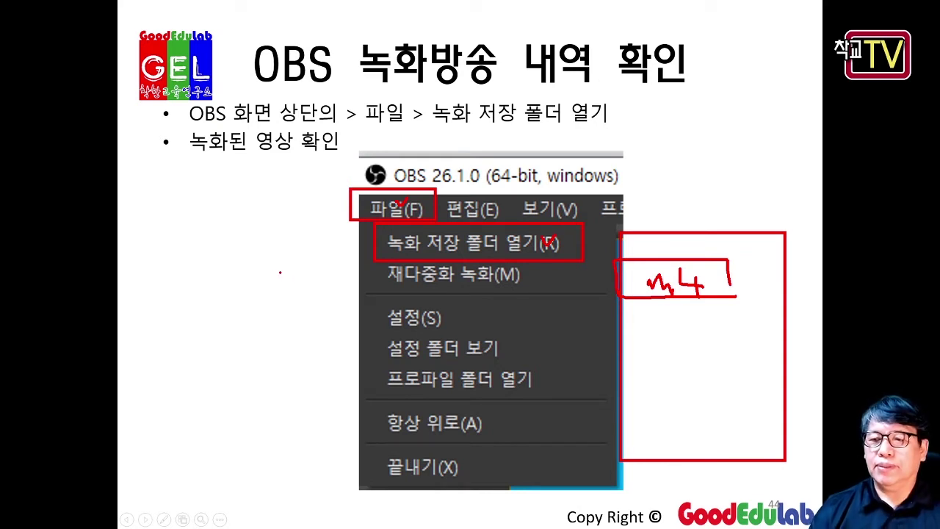
{"action": "left_click_drag", "start_coordinate": [155, 266], "coordinate": [354, 305]}
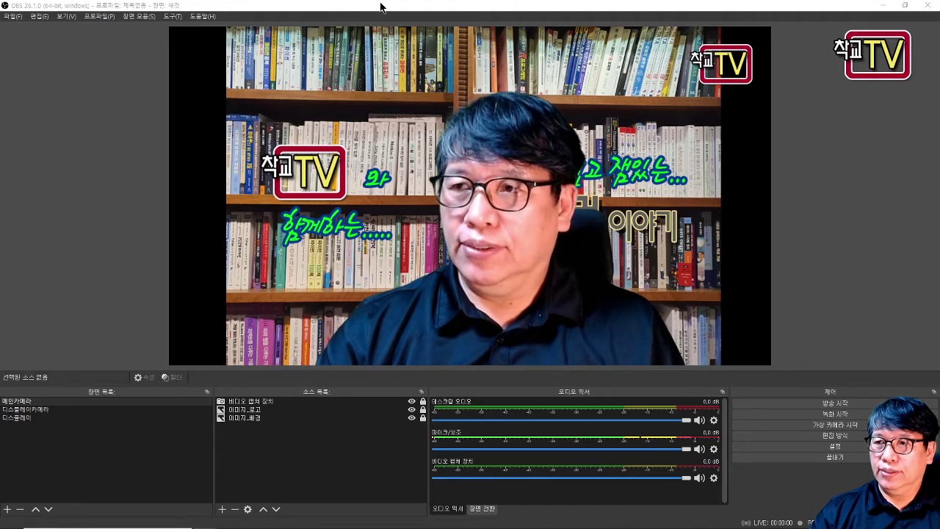
Select the 메인카메라 scene and record a short test clip of it, starting and stopping the recording.
{"action": "left_click", "coordinate": [31, 401]}
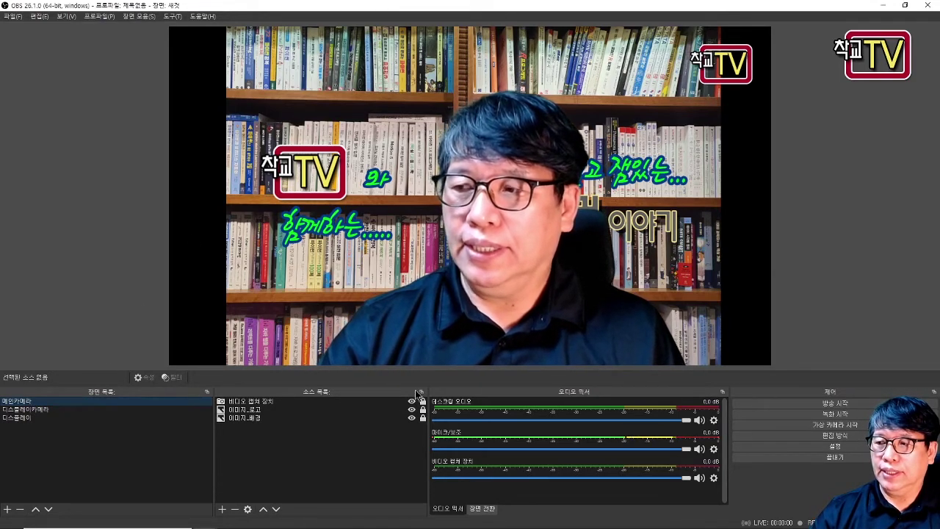
{"action": "left_click", "coordinate": [846, 414]}
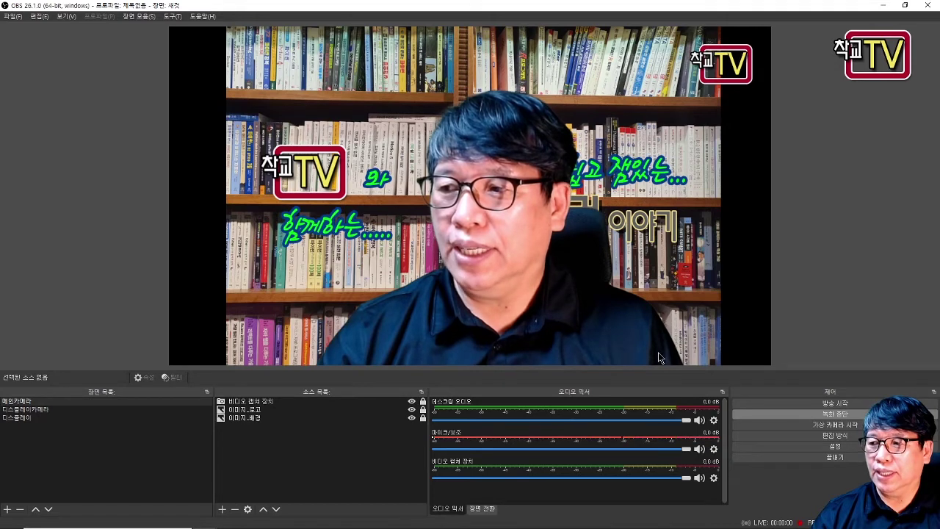
{"action": "left_click", "coordinate": [825, 414]}
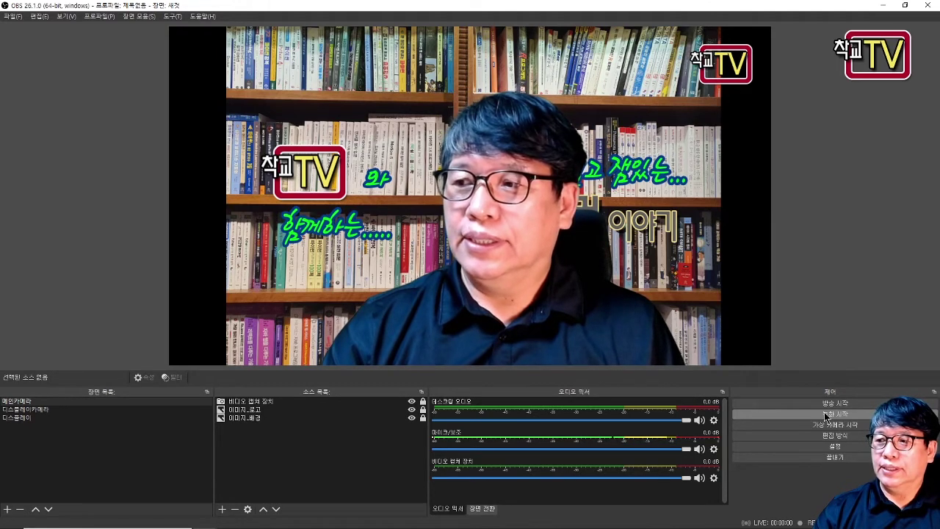
Open the recording storage folder from OBS and move its window fully into view over the preview.
{"action": "left_click", "coordinate": [12, 18]}
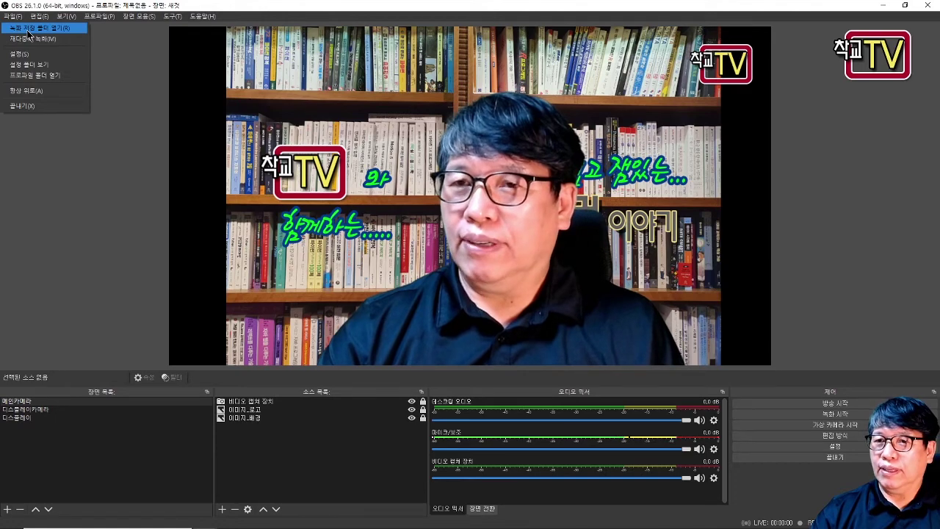
{"action": "left_click", "coordinate": [28, 31]}
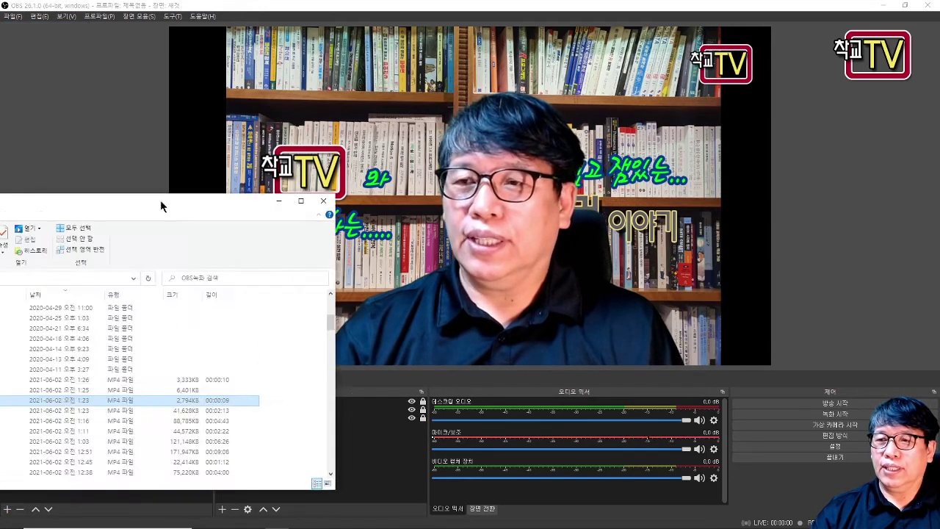
{"action": "left_click_drag", "start_coordinate": [161, 206], "coordinate": [571, 92]}
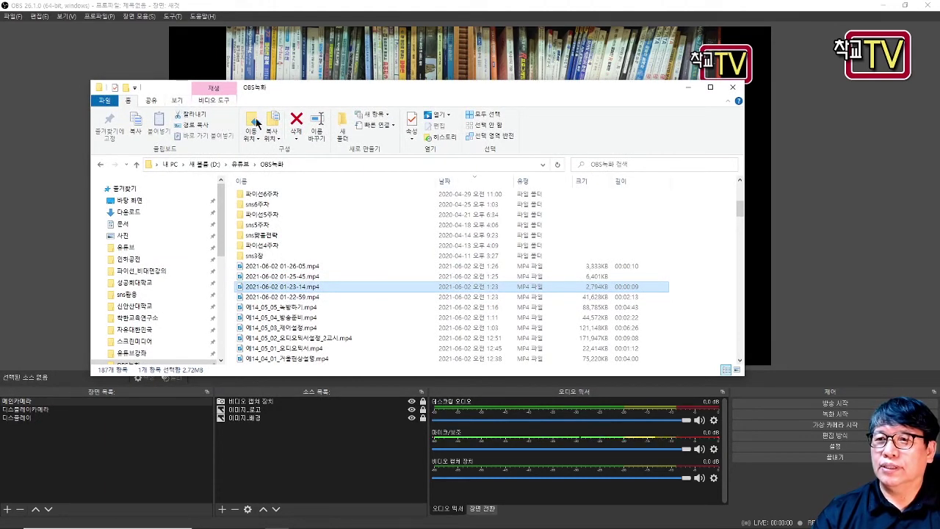
{"action": "left_click", "coordinate": [176, 100]}
{"action": "scroll", "coordinate": [633, 260], "scroll_direction": "down", "scroll_amount": 2}
{"action": "scroll", "coordinate": [632, 261], "scroll_direction": "up", "scroll_amount": 2}
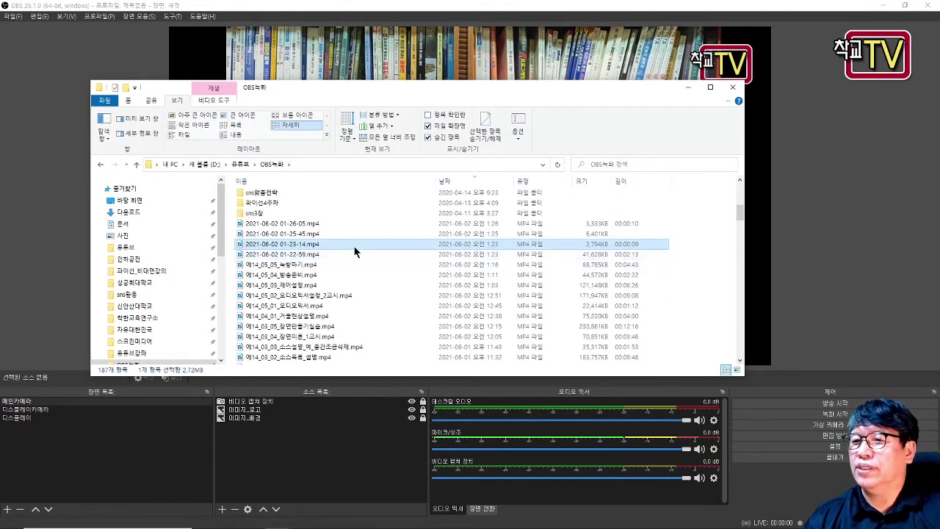
{"action": "double_click", "coordinate": [305, 227]}
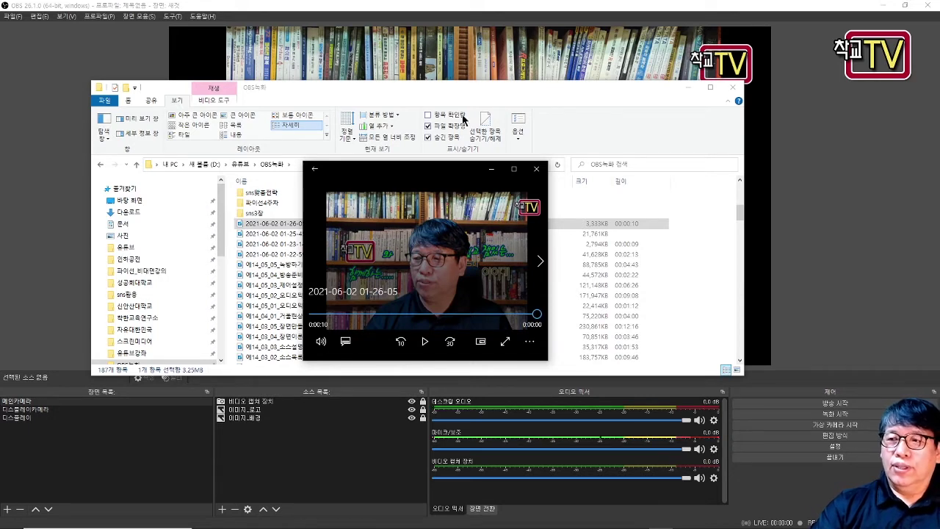
{"action": "left_click", "coordinate": [537, 171]}
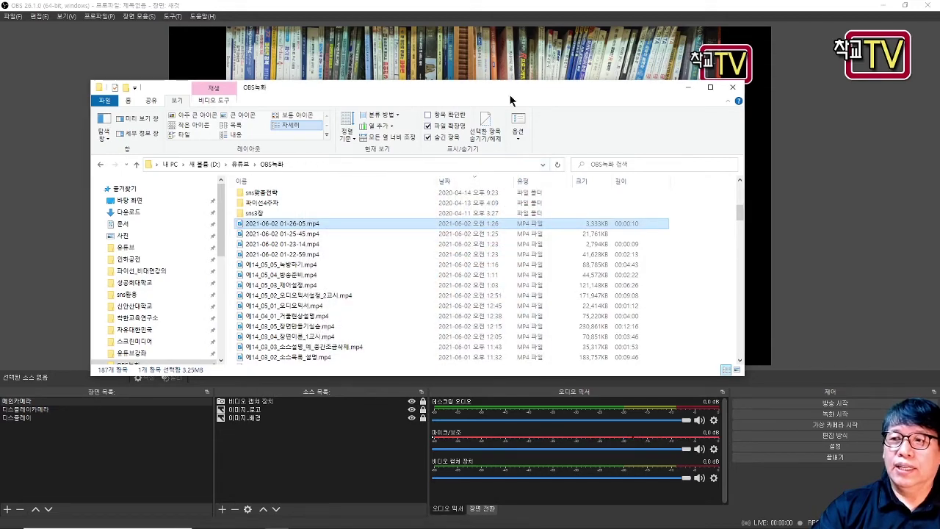
{"action": "left_click", "coordinate": [687, 87]}
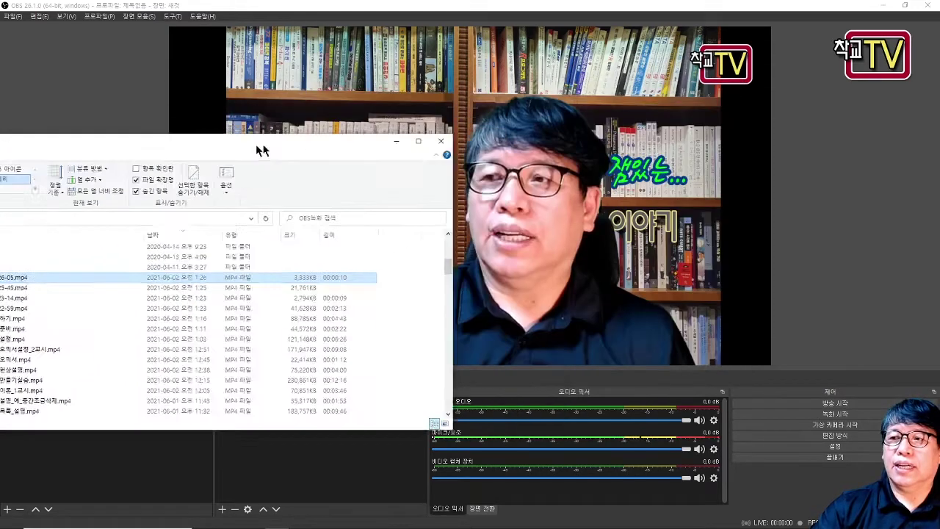
Bring OBS back in front of the slide show and restore it to a smaller window over the slide.
{"action": "key", "text": "alt+Tab"}
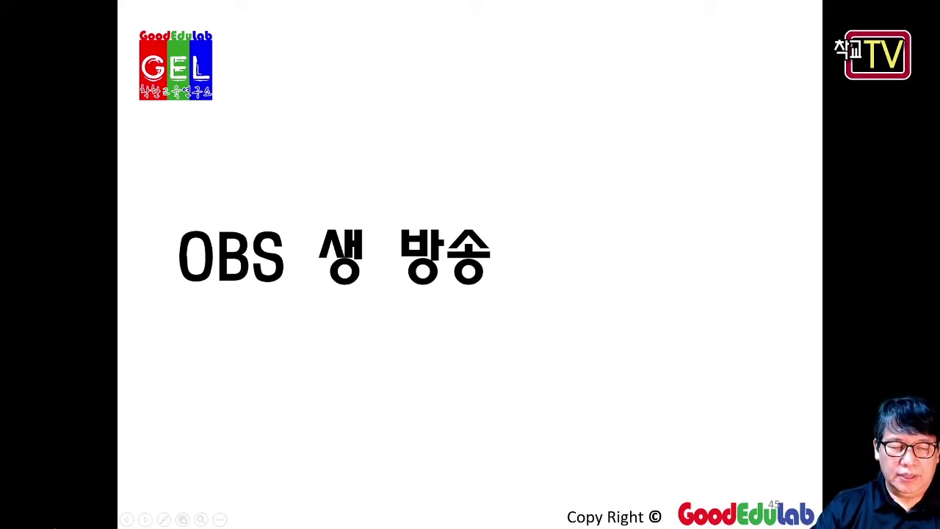
{"action": "key", "text": "alt+Tab"}
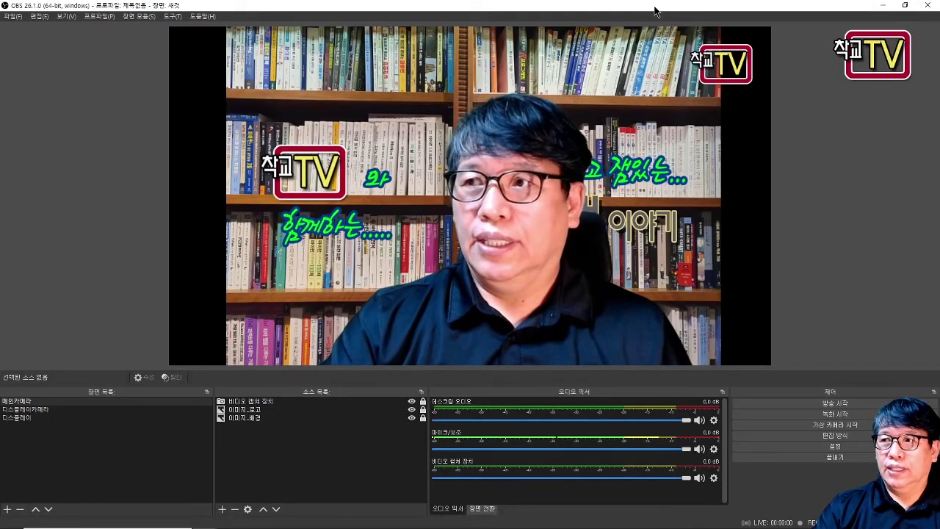
{"action": "left_click_drag", "start_coordinate": [651, 11], "coordinate": [456, 112]}
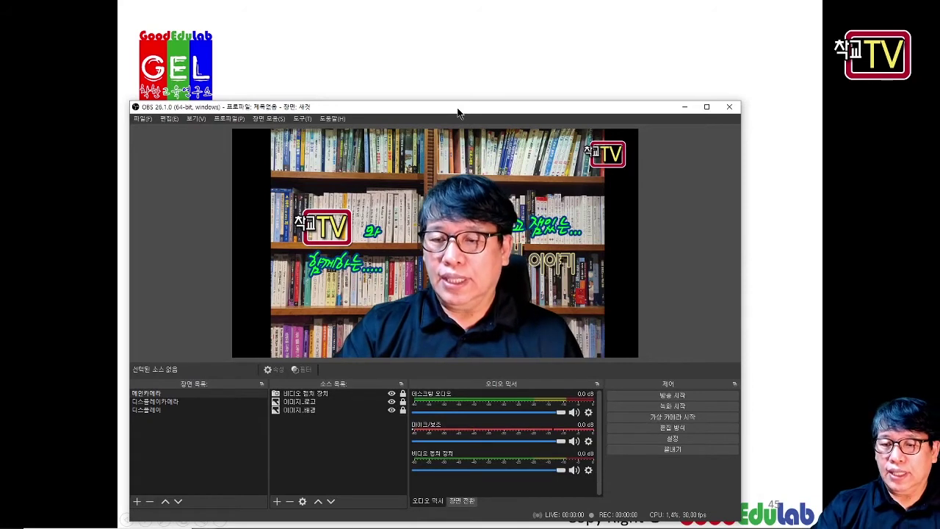
Start recording and switch to the 디스플레이카메라 scene with its display capture source made visible.
{"action": "left_click", "coordinate": [713, 405]}
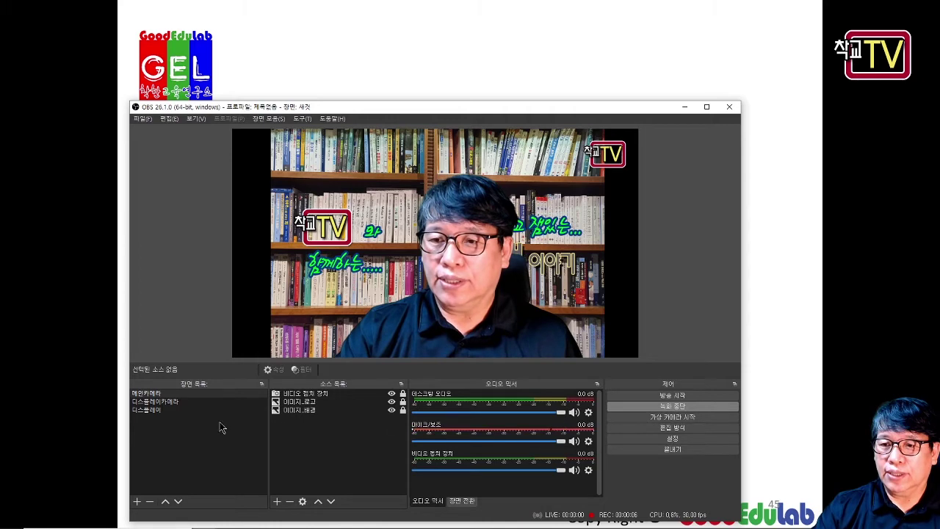
{"action": "left_click", "coordinate": [178, 409]}
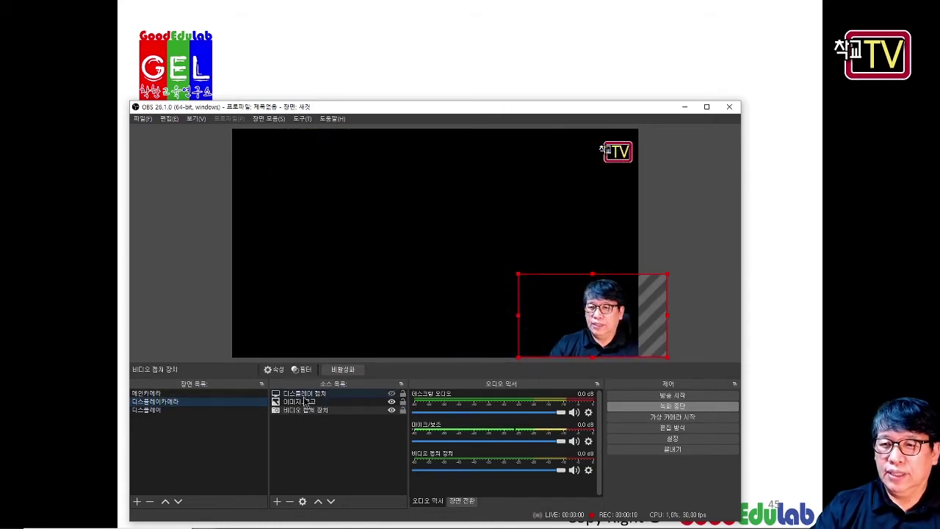
{"action": "left_click", "coordinate": [390, 396]}
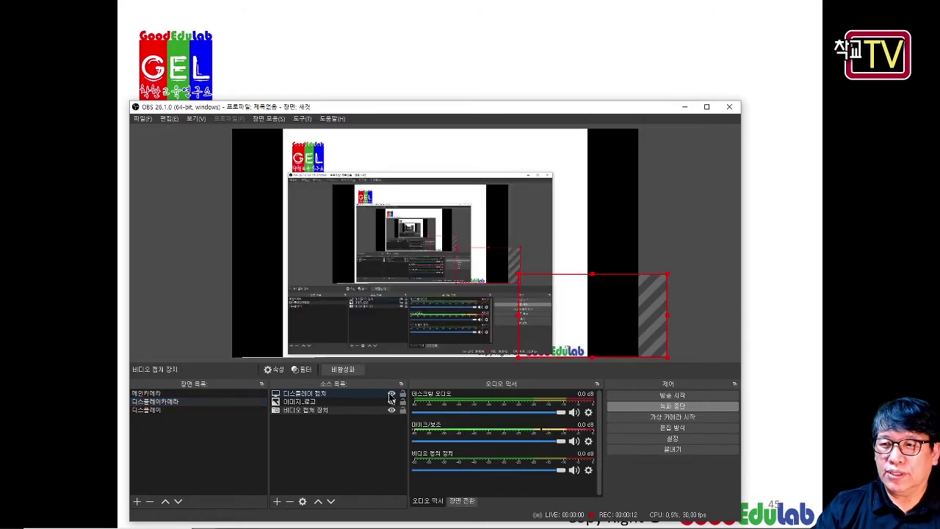
Return to the slide show and advance it to the OBS ERROR 처리 slide while the recording runs.
{"action": "left_click", "coordinate": [451, 176]}
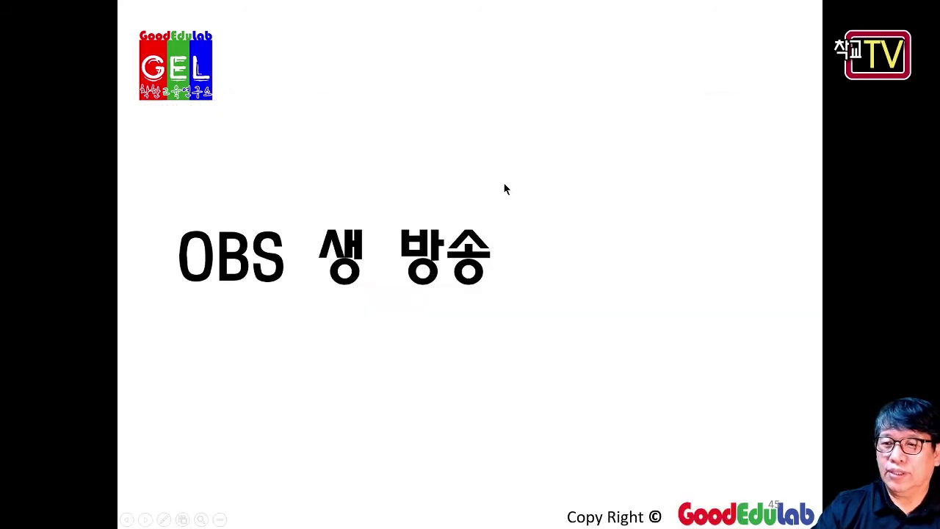
{"action": "left_click", "coordinate": [503, 188]}
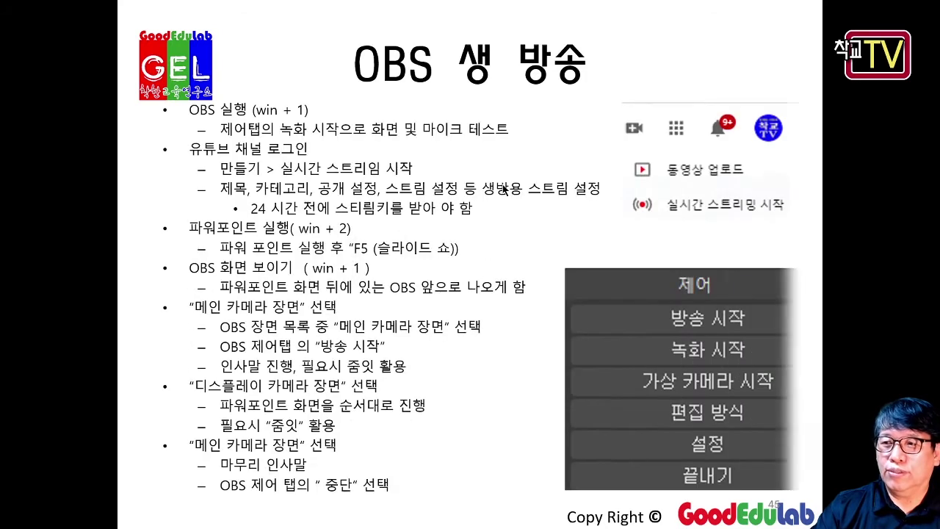
{"action": "left_click", "coordinate": [503, 189]}
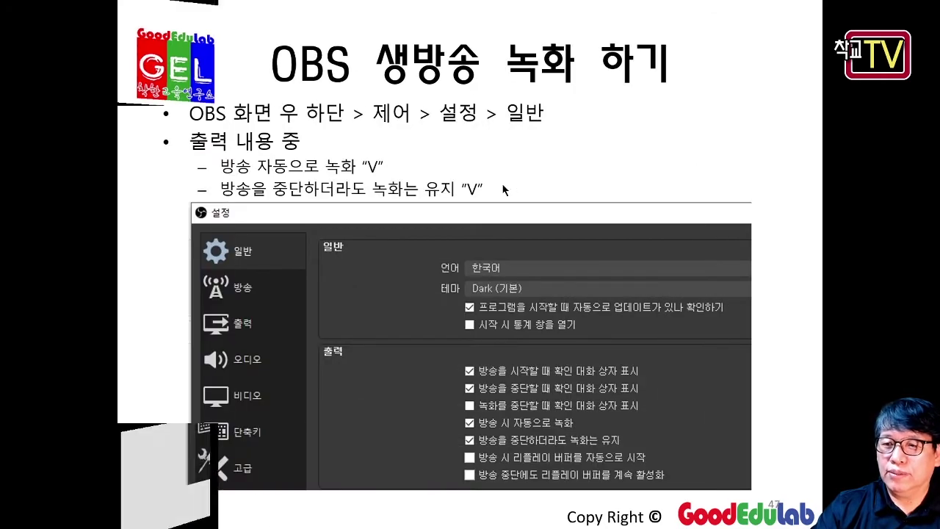
{"action": "left_click", "coordinate": [503, 189]}
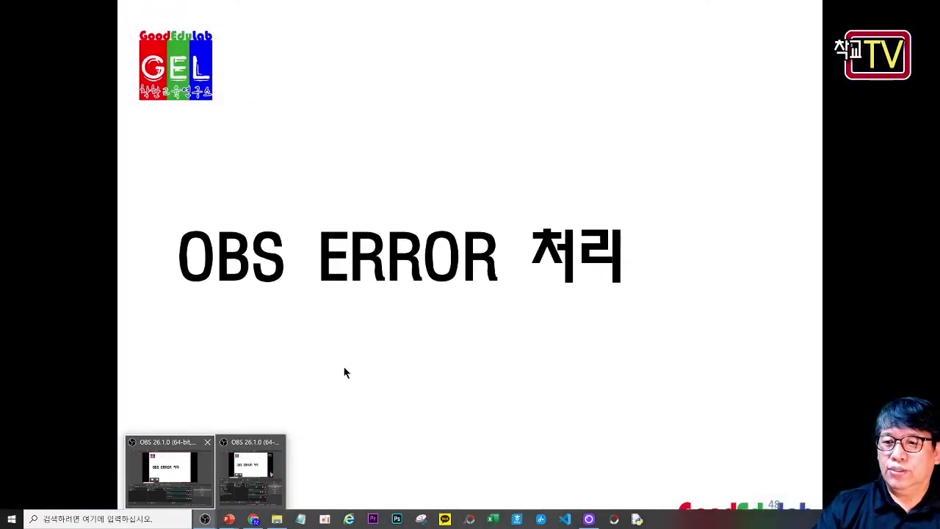
Return to OBS, switch to the 메인카메라 scene for the closing, and stop the recording.
{"action": "left_click", "coordinate": [253, 477]}
{"action": "left_click", "coordinate": [188, 394]}
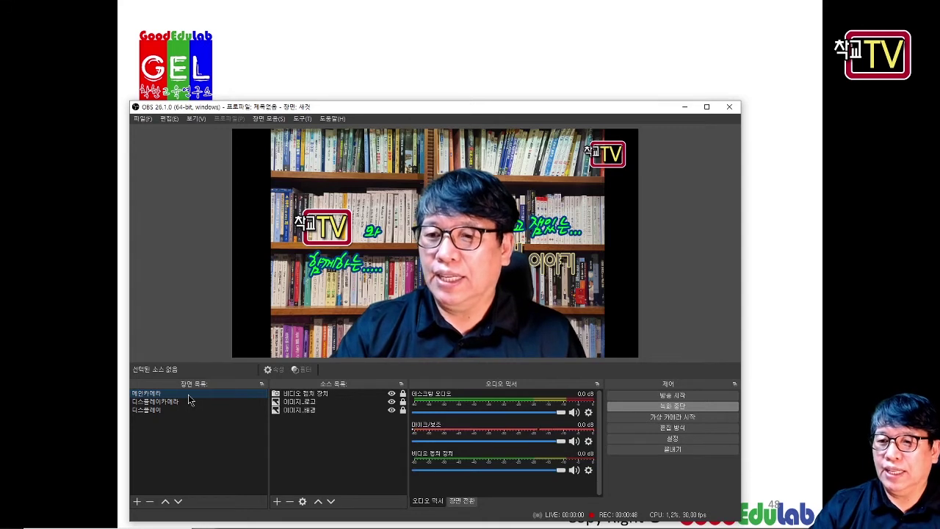
{"action": "left_click", "coordinate": [698, 409]}
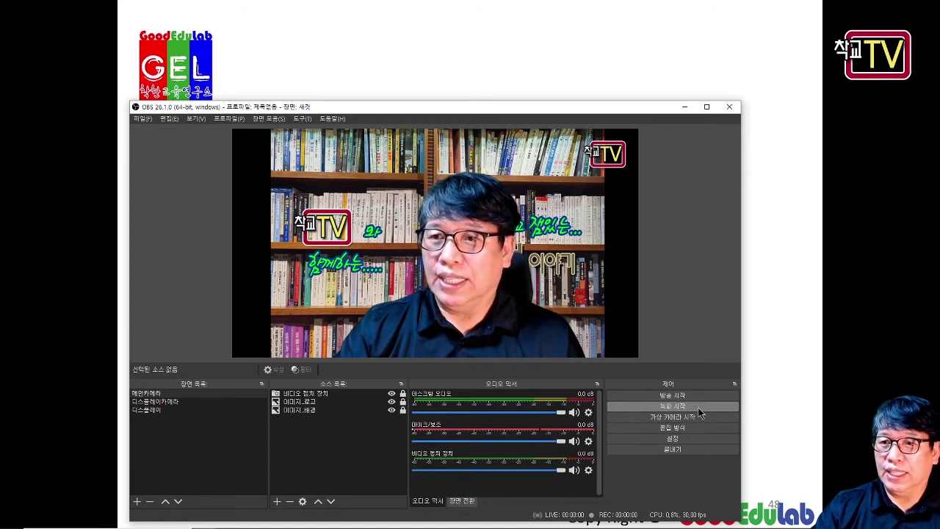
{"action": "left_click", "coordinate": [142, 125]}
{"action": "left_click", "coordinate": [152, 134]}
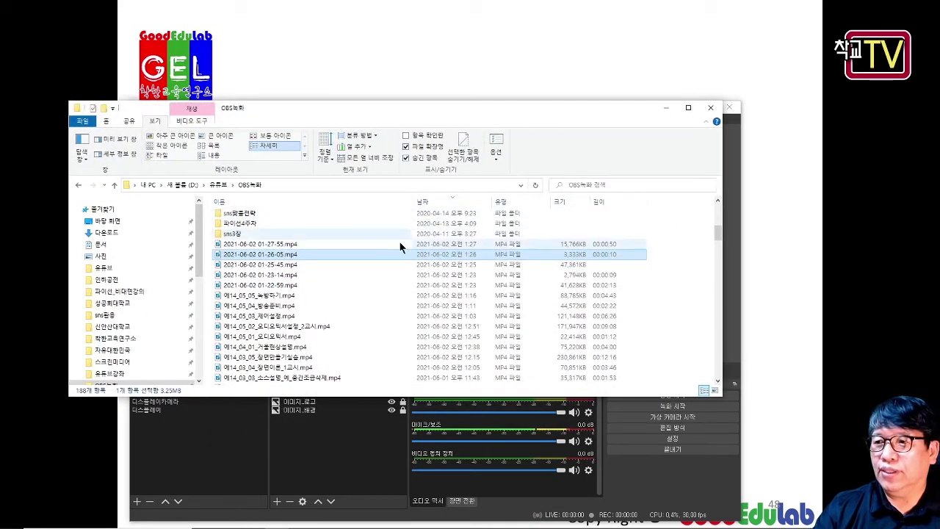
{"action": "double_click", "coordinate": [294, 243]}
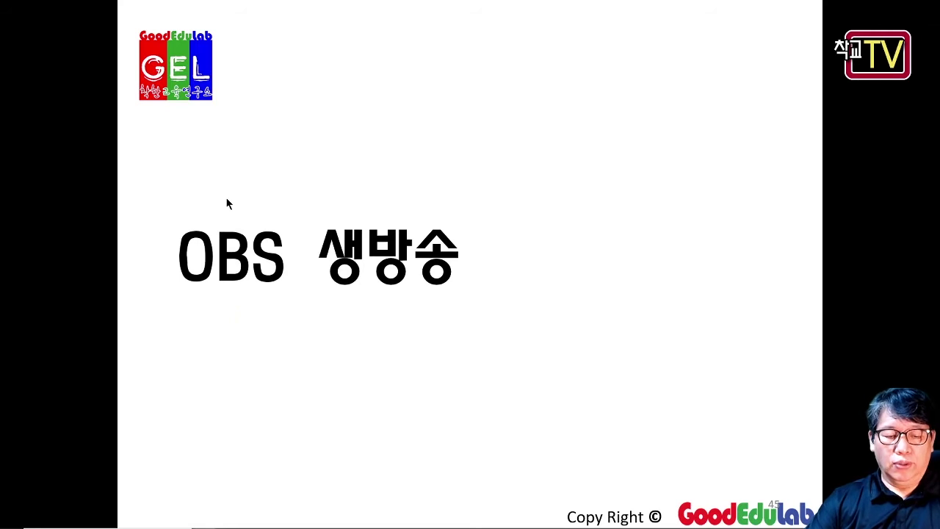
{"action": "key", "text": "Right"}
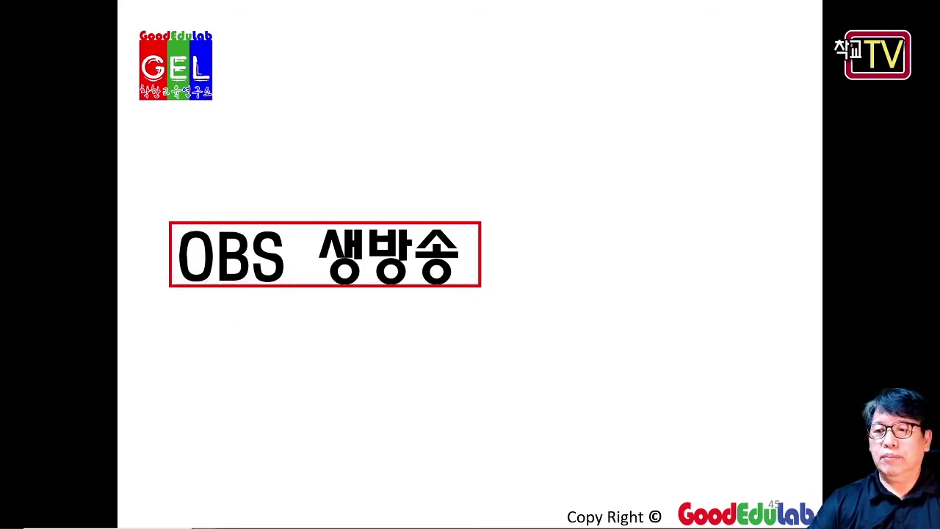
{"action": "left_click", "coordinate": [495, 288]}
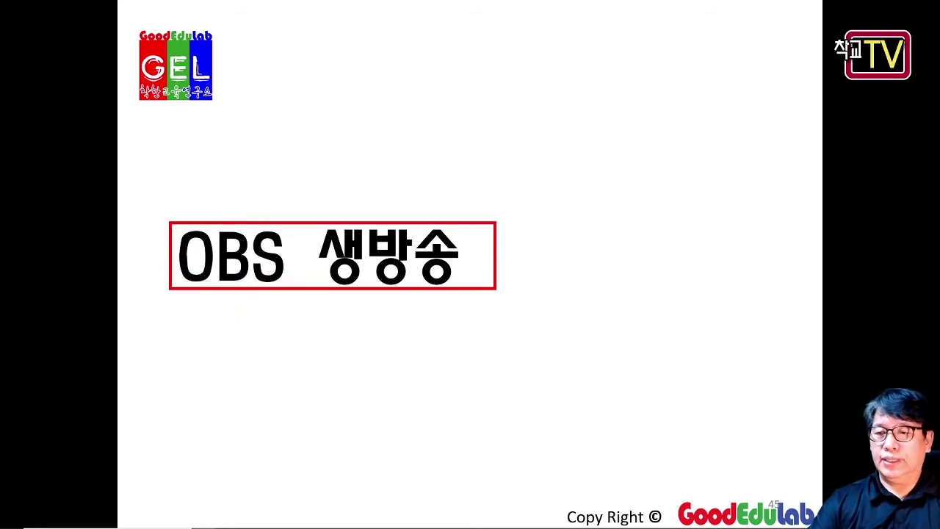
{"action": "left_click", "coordinate": [327, 116]}
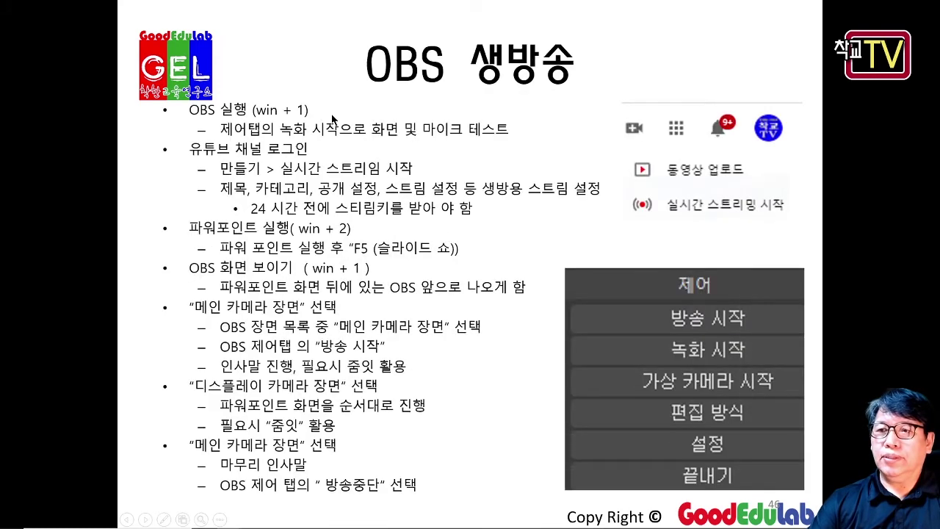
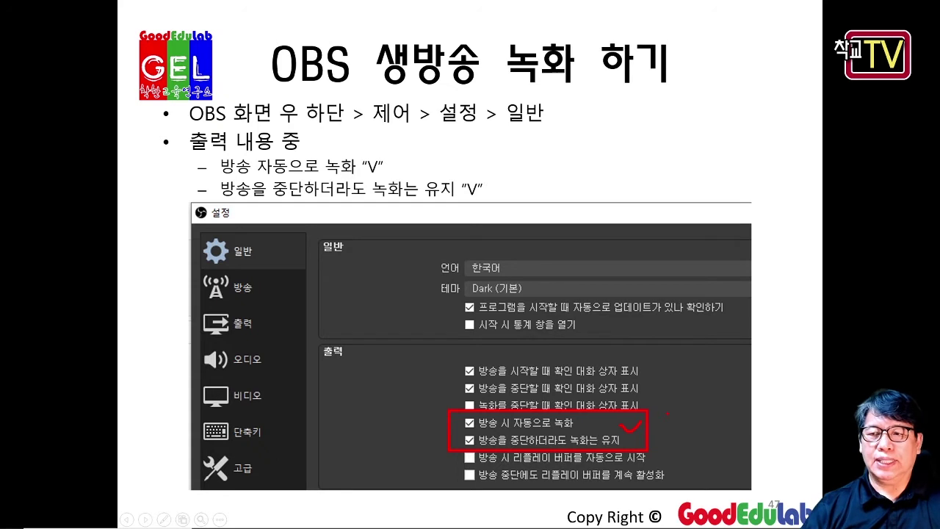
{"action": "left_click", "coordinate": [173, 220]}
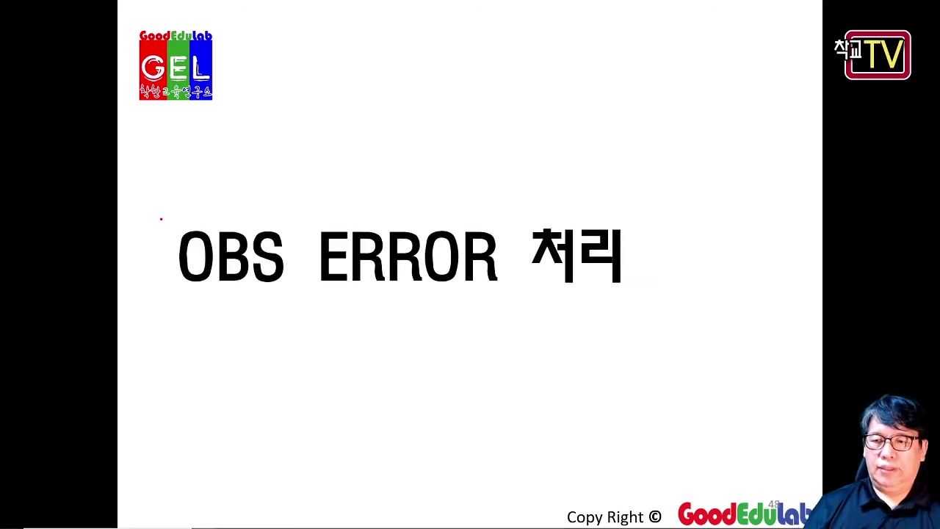
{"action": "mouse_move", "coordinate": [164, 217]}
{"action": "left_mouse_down"}
{"action": "mouse_move", "coordinate": [181, 293]}
{"action": "mouse_move", "coordinate": [352, 304]}
{"action": "mouse_move", "coordinate": [489, 297]}
{"action": "mouse_move", "coordinate": [218, 271]}
{"action": "mouse_move", "coordinate": [462, 287]}
{"action": "mouse_move", "coordinate": [428, 346]}
{"action": "mouse_move", "coordinate": [575, 297]}
{"action": "mouse_move", "coordinate": [661, 298]}
{"action": "left_mouse_up"}
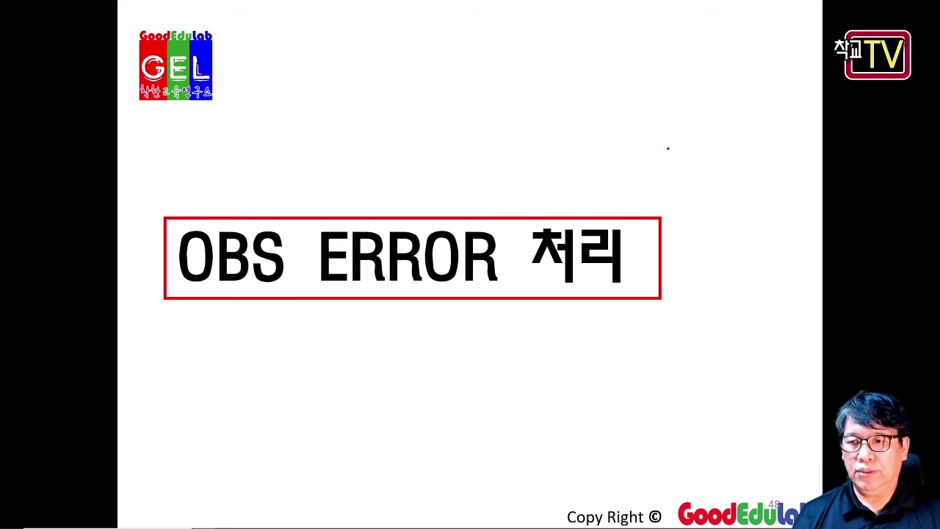
{"action": "key", "text": "Escape"}
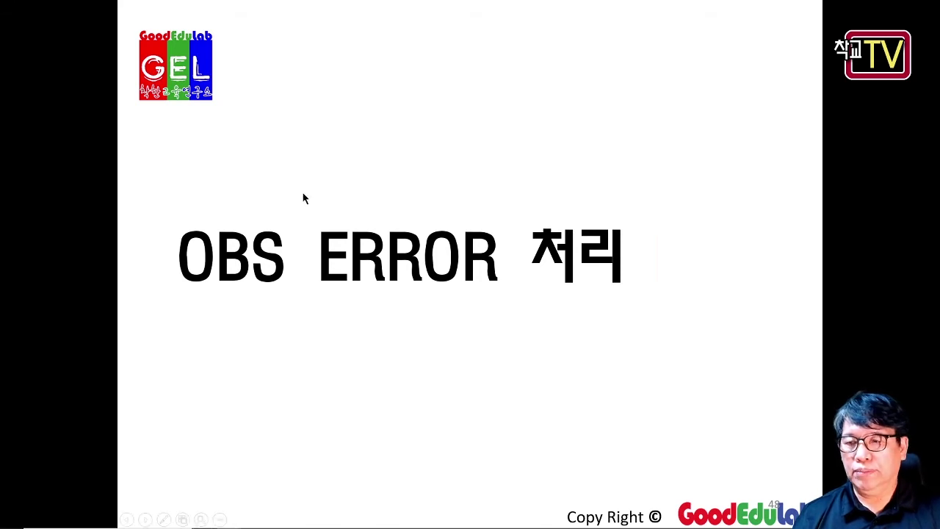
{"action": "left_click", "coordinate": [302, 196]}
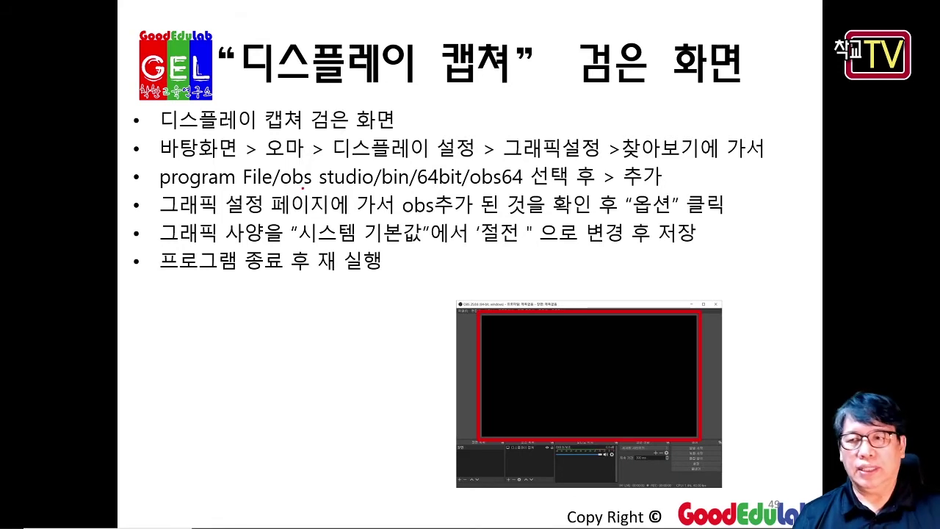
Box the phrase 캡쳐 검은 화면 and the items 바탕화면, 오마, 디스플레이 설정, 그래픽설정 and 찾아보기에 in red on the slide.
{"action": "mouse_move", "coordinate": [257, 105]}
{"action": "left_mouse_down"}
{"action": "mouse_move", "coordinate": [309, 127]}
{"action": "mouse_move", "coordinate": [406, 130]}
{"action": "left_mouse_up"}
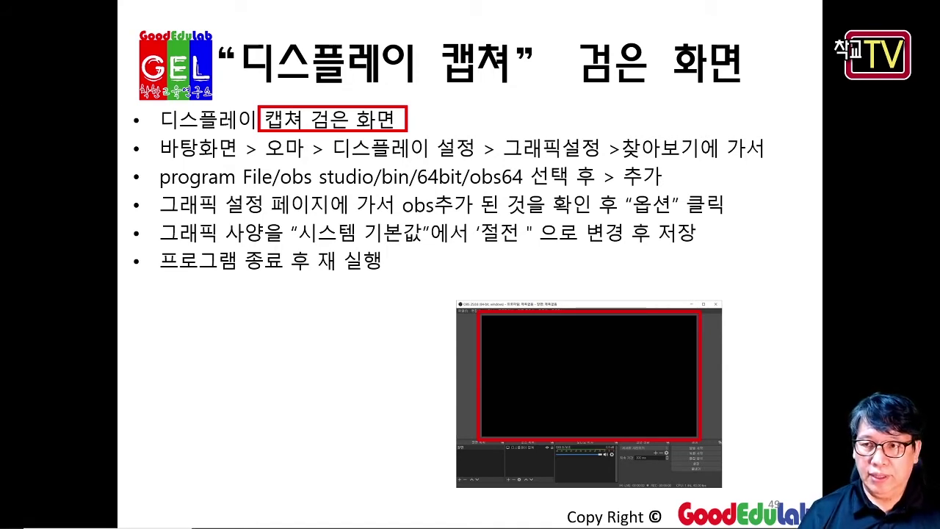
{"action": "mouse_move", "coordinate": [156, 131]}
{"action": "left_mouse_down"}
{"action": "mouse_move", "coordinate": [175, 161]}
{"action": "mouse_move", "coordinate": [241, 162]}
{"action": "left_mouse_up"}
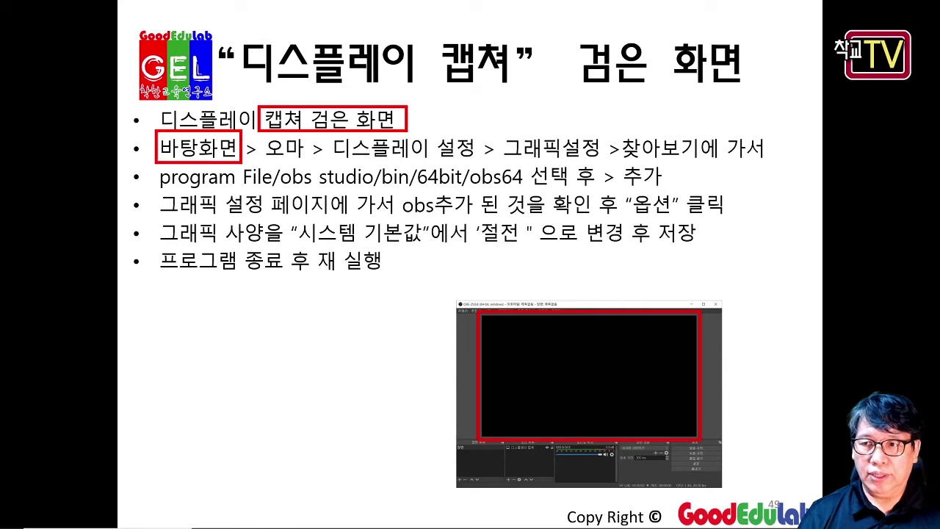
{"action": "left_click_drag", "start_coordinate": [263, 132], "coordinate": [303, 162]}
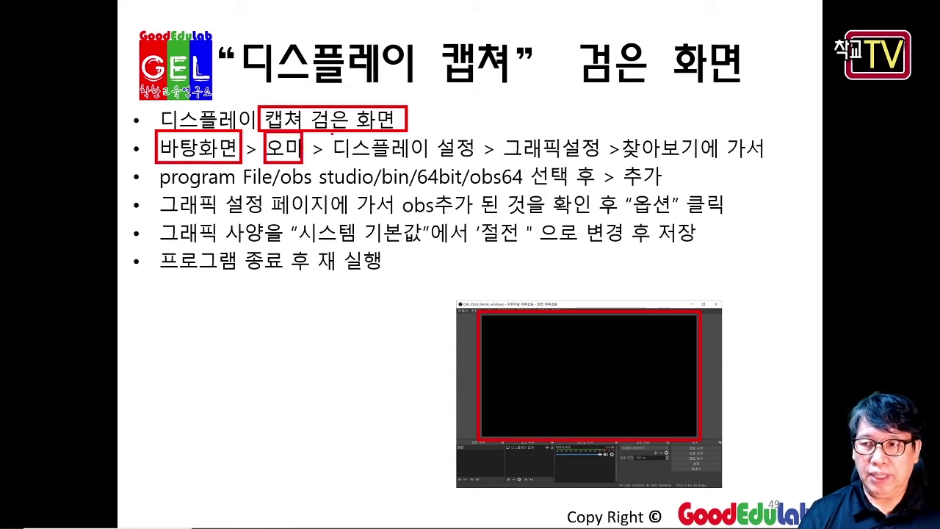
{"action": "mouse_move", "coordinate": [331, 132]}
{"action": "left_mouse_down"}
{"action": "mouse_move", "coordinate": [378, 162]}
{"action": "mouse_move", "coordinate": [602, 163]}
{"action": "left_mouse_up"}
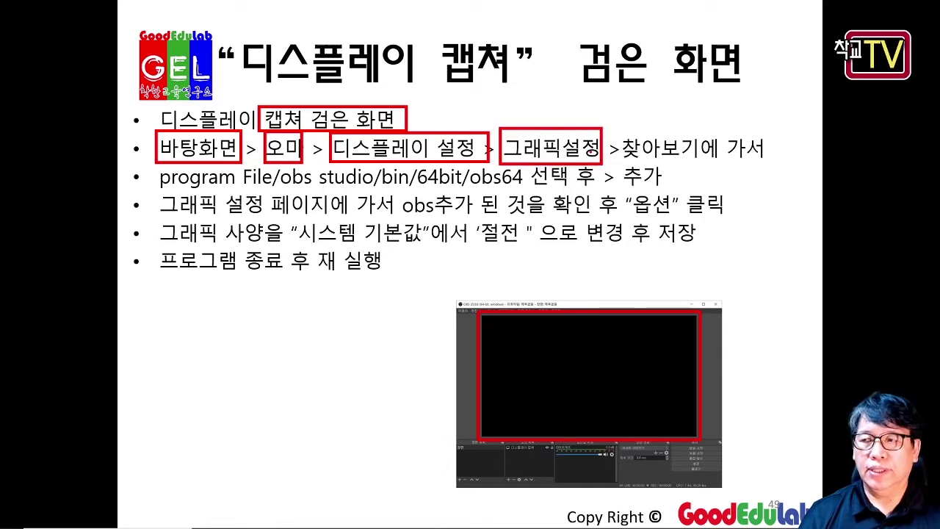
{"action": "mouse_move", "coordinate": [618, 129]}
{"action": "left_mouse_down"}
{"action": "mouse_move", "coordinate": [621, 153]}
{"action": "mouse_move", "coordinate": [722, 162]}
{"action": "left_mouse_up"}
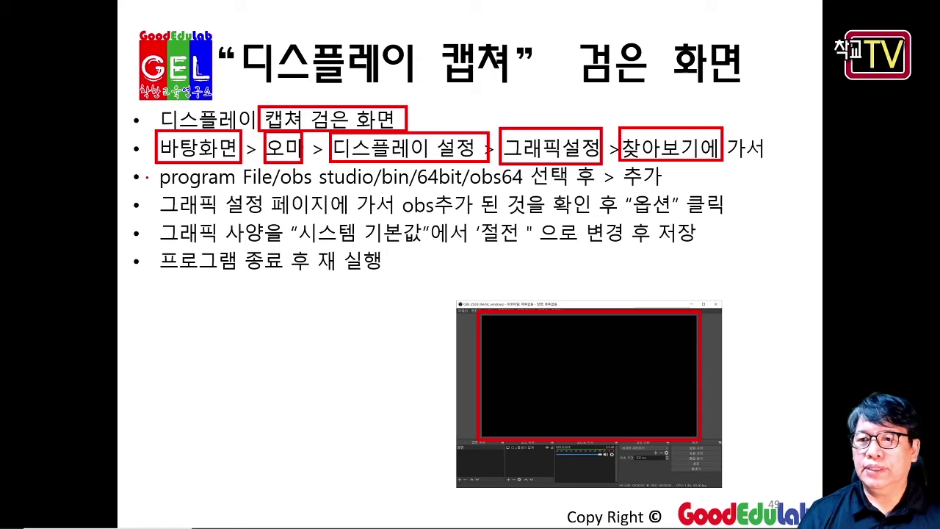
Mark the path C: program File/obs studio/bin/64bit/obs64 in red on the slide and box 추가.
{"action": "mouse_move", "coordinate": [146, 175]}
{"action": "left_mouse_down"}
{"action": "mouse_move", "coordinate": [135, 177]}
{"action": "mouse_move", "coordinate": [142, 191]}
{"action": "mouse_move", "coordinate": [259, 189]}
{"action": "left_mouse_up"}
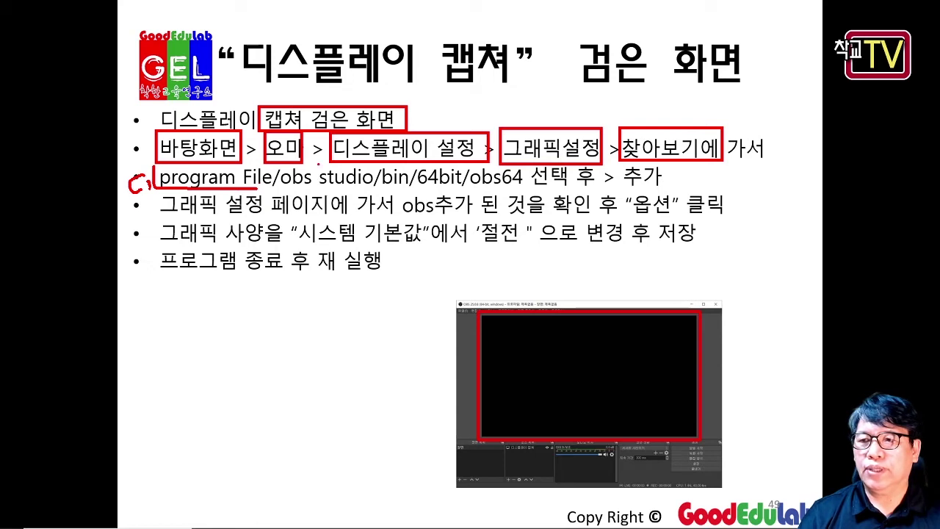
{"action": "mouse_move", "coordinate": [278, 167]}
{"action": "left_mouse_down"}
{"action": "mouse_move", "coordinate": [303, 192]}
{"action": "mouse_move", "coordinate": [364, 191]}
{"action": "mouse_move", "coordinate": [372, 169]}
{"action": "mouse_move", "coordinate": [389, 188]}
{"action": "mouse_move", "coordinate": [411, 176]}
{"action": "mouse_move", "coordinate": [374, 163]}
{"action": "mouse_move", "coordinate": [420, 171]}
{"action": "mouse_move", "coordinate": [449, 189]}
{"action": "mouse_move", "coordinate": [468, 163]}
{"action": "mouse_move", "coordinate": [477, 176]}
{"action": "mouse_move", "coordinate": [525, 163]}
{"action": "mouse_move", "coordinate": [473, 163]}
{"action": "left_mouse_up"}
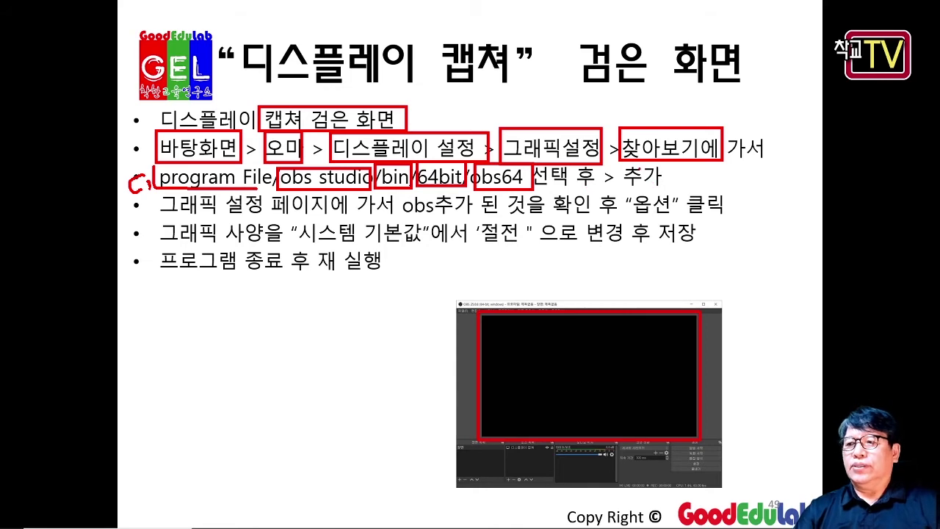
{"action": "mouse_move", "coordinate": [618, 163]}
{"action": "left_mouse_down"}
{"action": "mouse_move", "coordinate": [646, 164]}
{"action": "mouse_move", "coordinate": [646, 188]}
{"action": "left_mouse_up"}
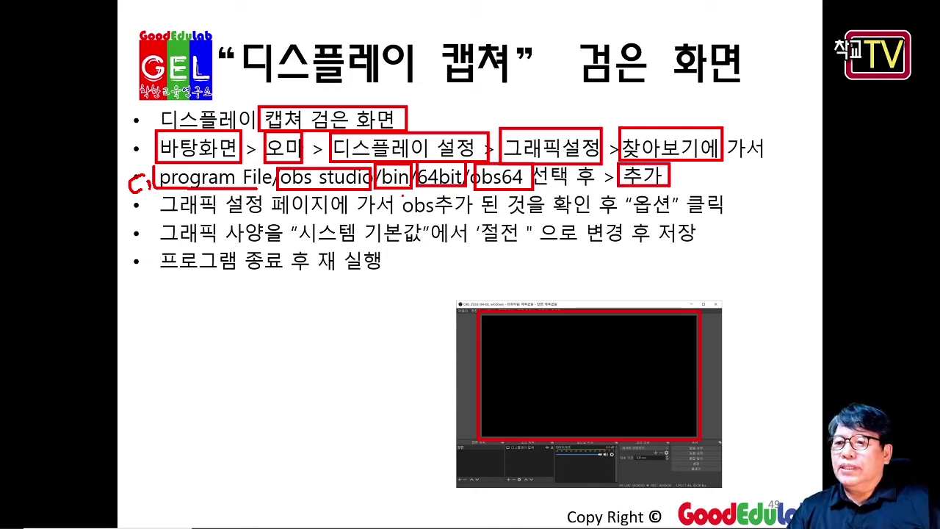
Box obs추가, “옵션”, the restart line and the slide title, and draw an arrow from the boxed 시스템 기본값 to 절전.
{"action": "mouse_move", "coordinate": [402, 194]}
{"action": "left_mouse_down"}
{"action": "mouse_move", "coordinate": [412, 214]}
{"action": "mouse_move", "coordinate": [477, 195]}
{"action": "left_mouse_up"}
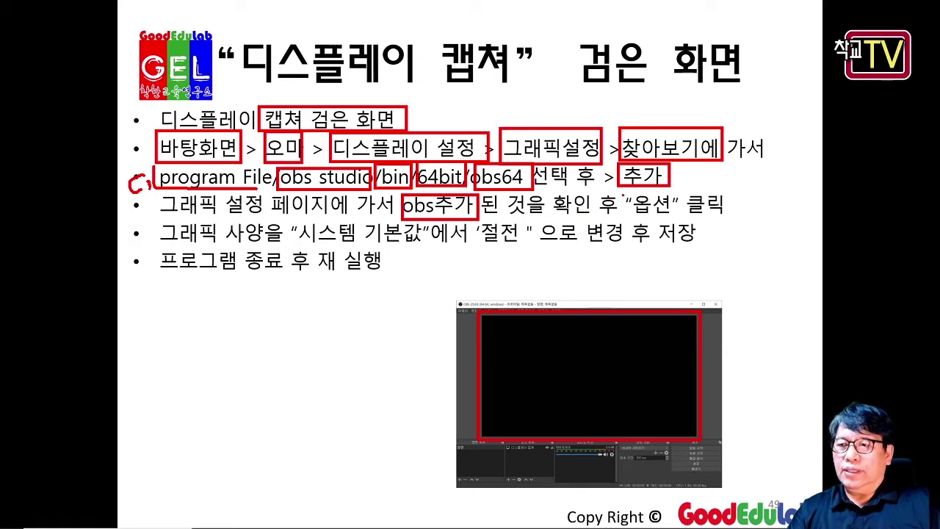
{"action": "left_click_drag", "start_coordinate": [620, 194], "coordinate": [684, 216]}
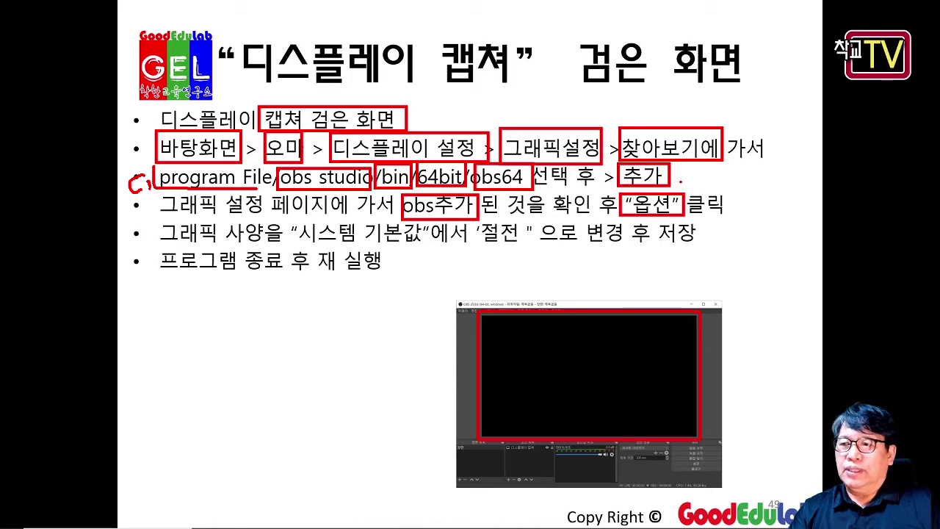
{"action": "mouse_move", "coordinate": [159, 218]}
{"action": "left_mouse_down"}
{"action": "mouse_move", "coordinate": [170, 241]}
{"action": "mouse_move", "coordinate": [272, 249]}
{"action": "mouse_move", "coordinate": [430, 246]}
{"action": "mouse_move", "coordinate": [420, 259]}
{"action": "mouse_move", "coordinate": [472, 262]}
{"action": "mouse_move", "coordinate": [505, 261]}
{"action": "left_mouse_up"}
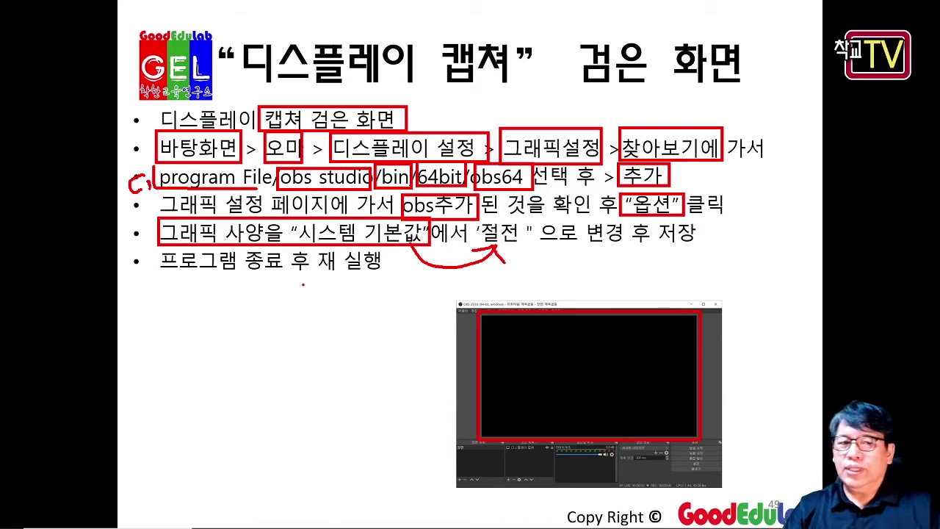
{"action": "mouse_move", "coordinate": [152, 246]}
{"action": "left_mouse_down"}
{"action": "mouse_move", "coordinate": [356, 273]}
{"action": "mouse_move", "coordinate": [443, 274]}
{"action": "left_mouse_up"}
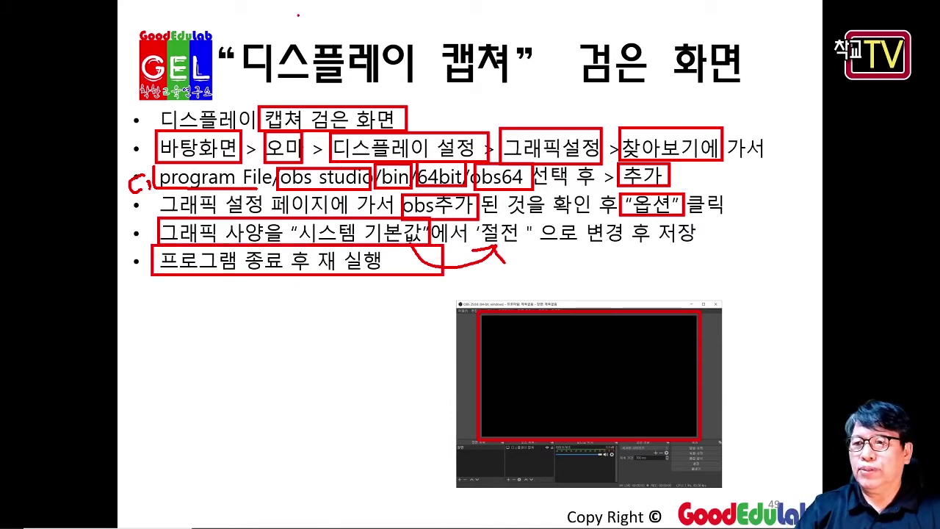
{"action": "mouse_move", "coordinate": [220, 38]}
{"action": "left_mouse_down"}
{"action": "mouse_move", "coordinate": [376, 84]}
{"action": "mouse_move", "coordinate": [749, 86]}
{"action": "left_mouse_up"}
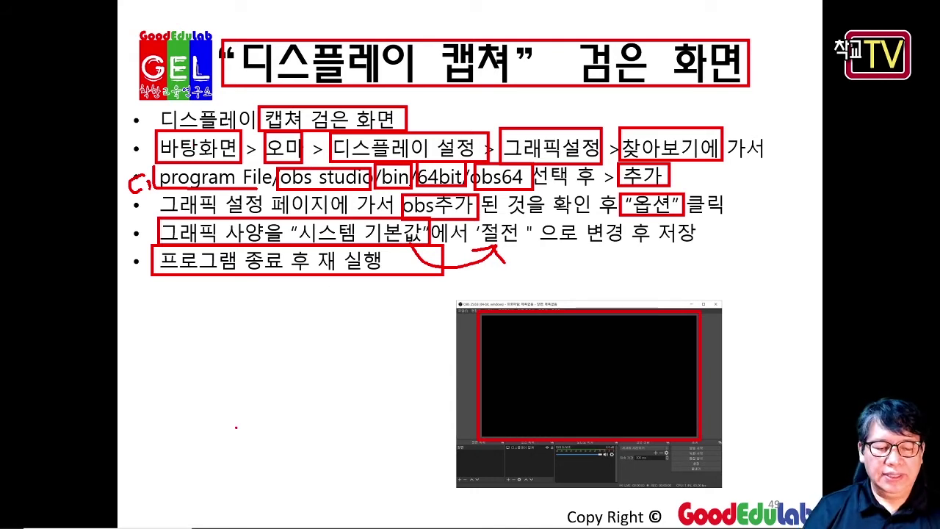
Leave the slide show for the desktop and open the Windows 그래픽 설정 page from the display settings, circling its link on the way.
{"action": "key", "text": "super+d"}
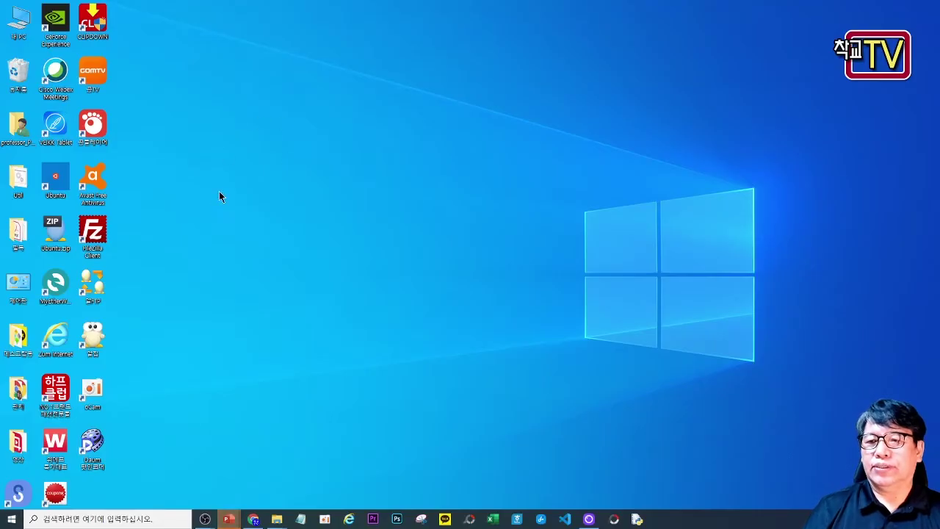
{"action": "right_click", "coordinate": [355, 243]}
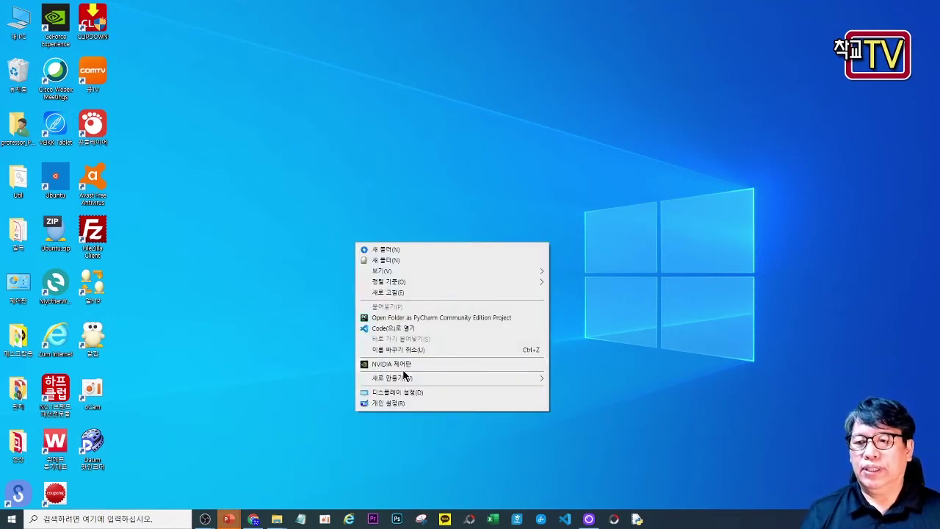
{"action": "left_click", "coordinate": [415, 394]}
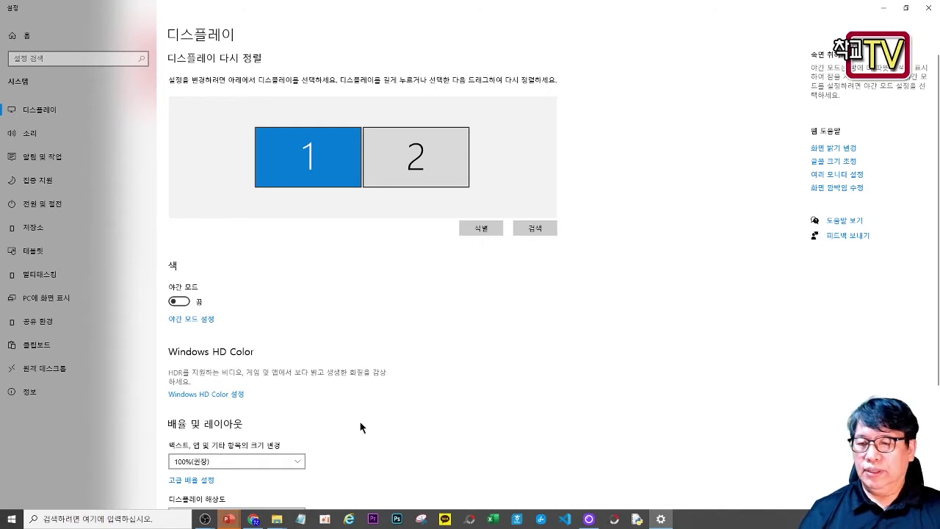
{"action": "scroll", "coordinate": [360, 428], "scroll_direction": "down", "scroll_amount": 3}
{"action": "left_click_drag", "start_coordinate": [265, 526], "coordinate": [183, 526]}
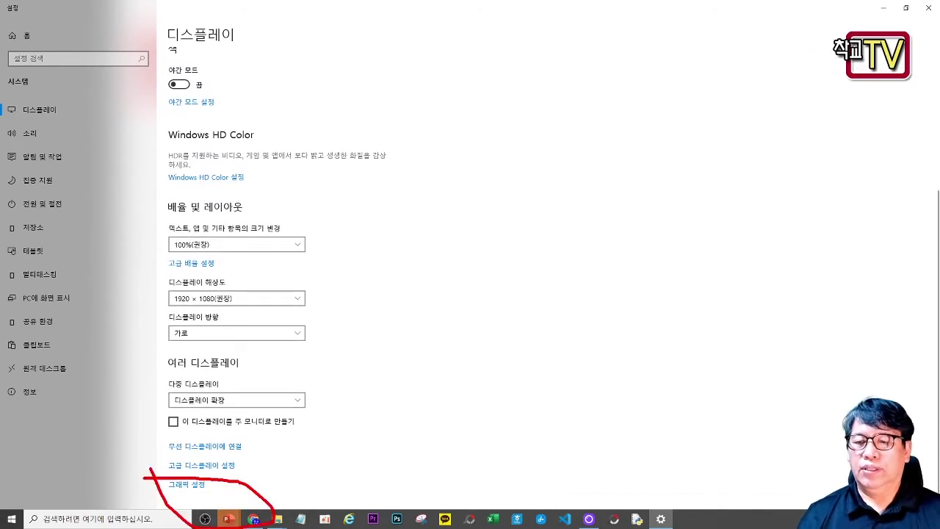
{"action": "key", "text": "Escape"}
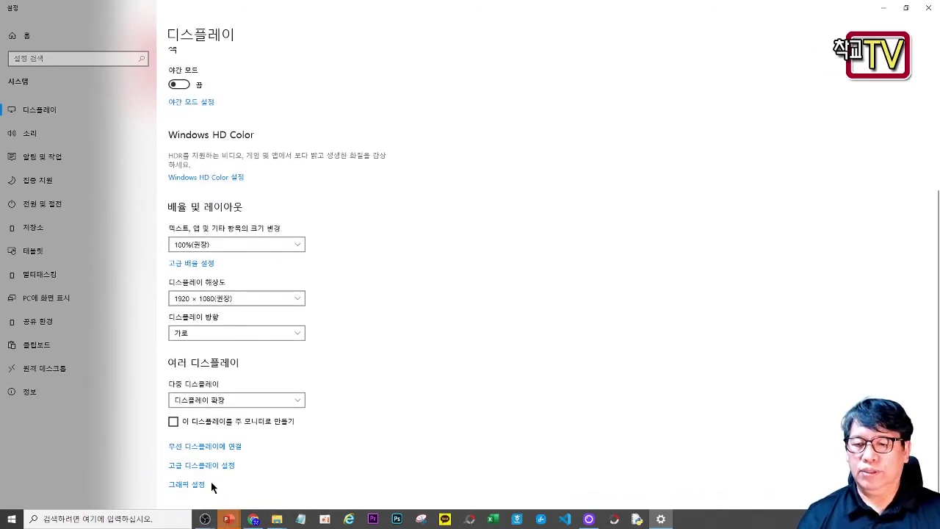
{"action": "left_click", "coordinate": [191, 485]}
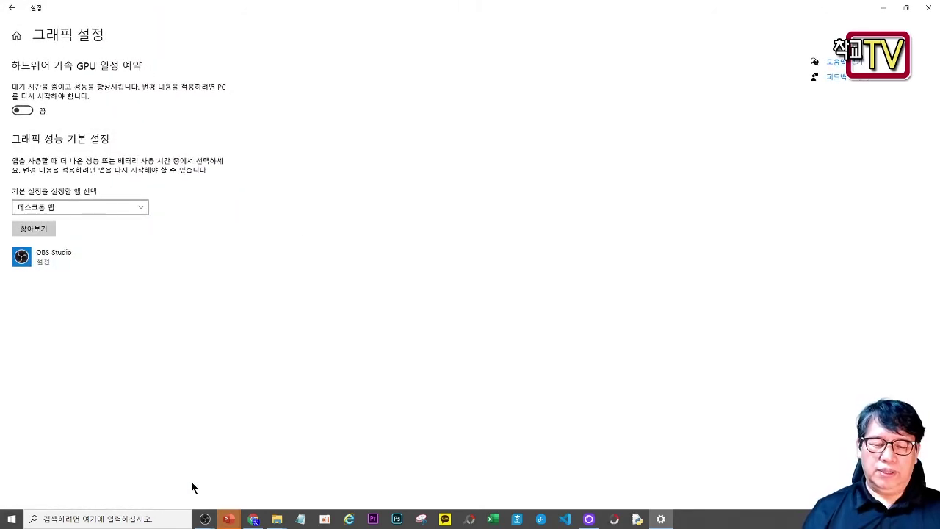
Try to add C:\Program Files\obs-studio\bin\64bit\obs64.exe to the graphics performance app list, then box the resulting message and clear the markup.
{"action": "left_click", "coordinate": [31, 231]}
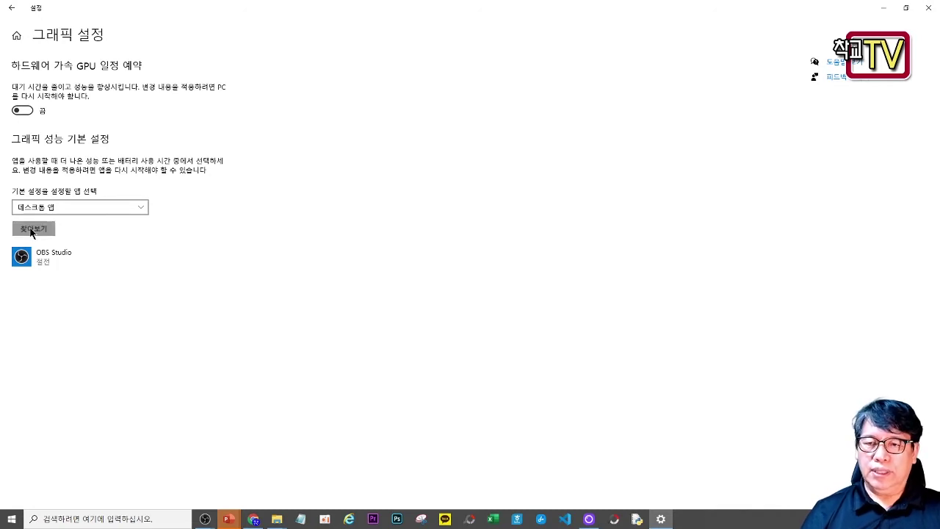
{"action": "left_click", "coordinate": [367, 213]}
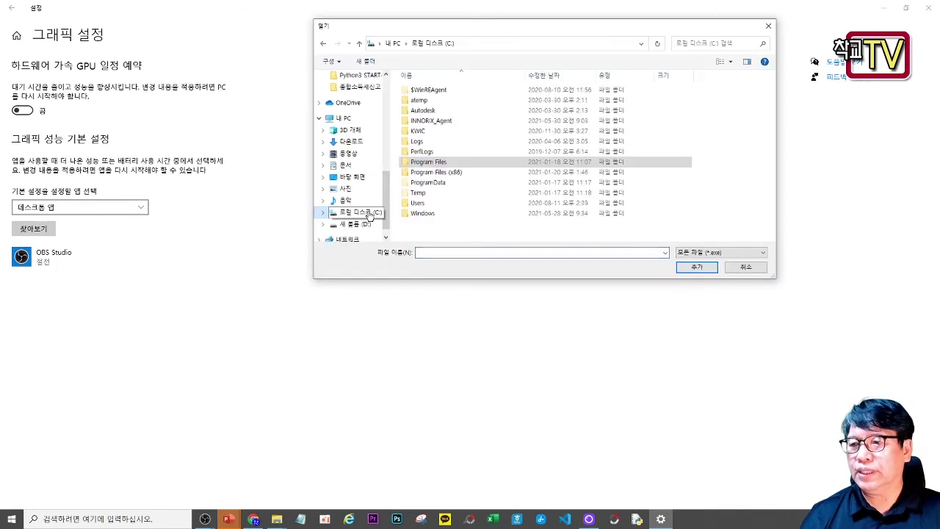
{"action": "double_click", "coordinate": [464, 163]}
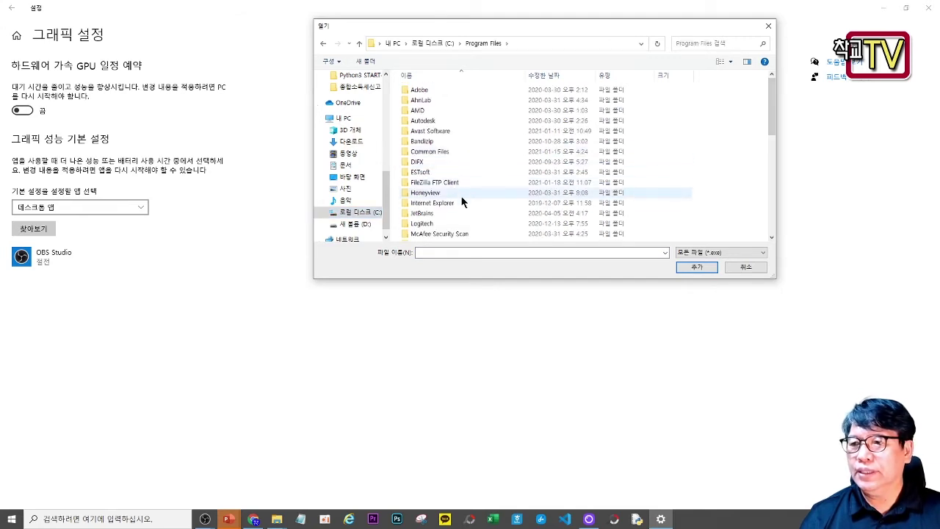
{"action": "scroll", "coordinate": [468, 208], "scroll_direction": "down", "scroll_amount": 8}
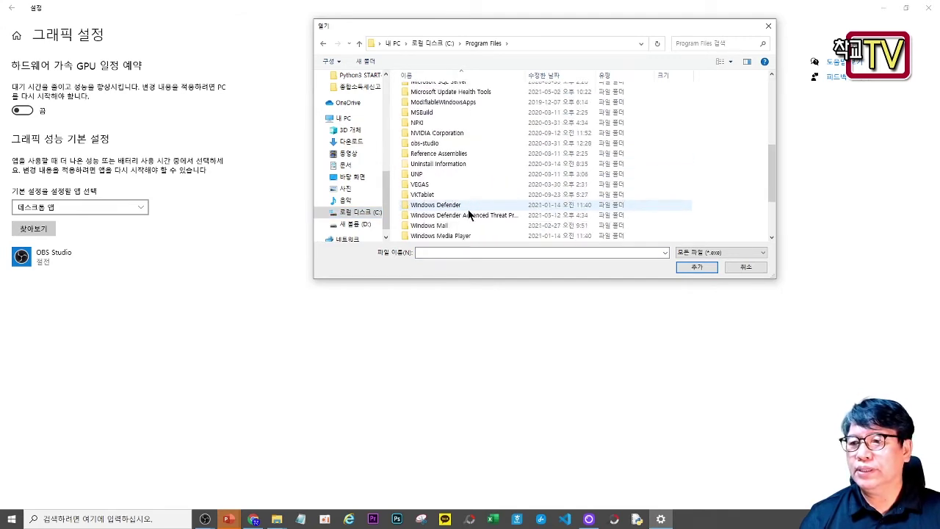
{"action": "scroll", "coordinate": [467, 210], "scroll_direction": "down", "scroll_amount": 1}
{"action": "double_click", "coordinate": [436, 111]}
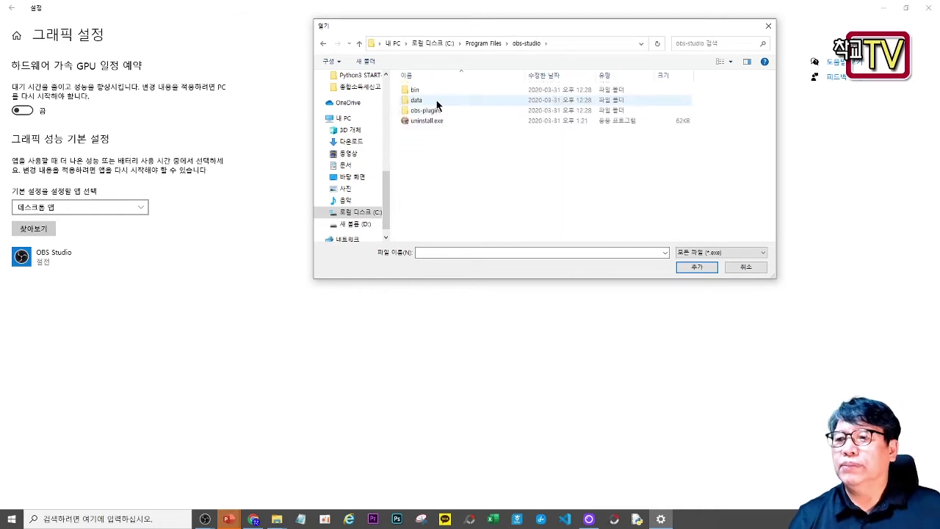
{"action": "double_click", "coordinate": [437, 90]}
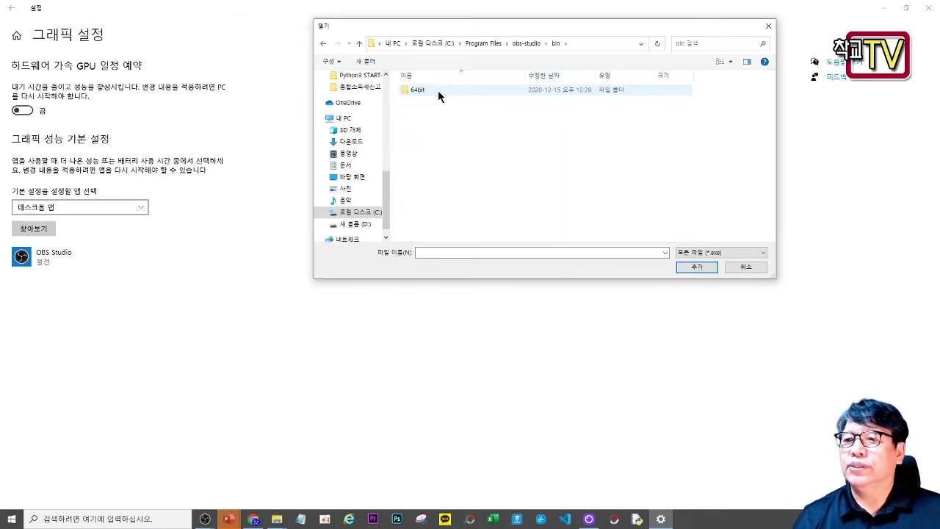
{"action": "double_click", "coordinate": [437, 90]}
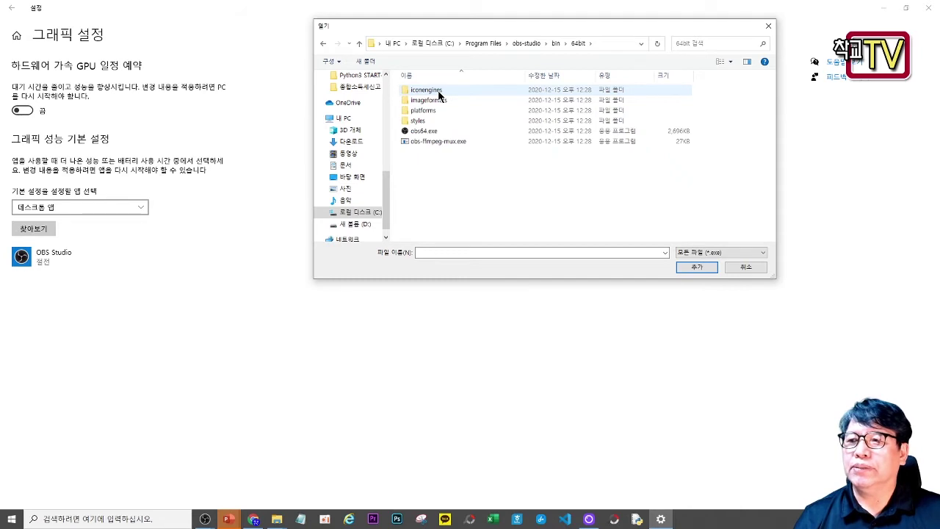
{"action": "double_click", "coordinate": [433, 132]}
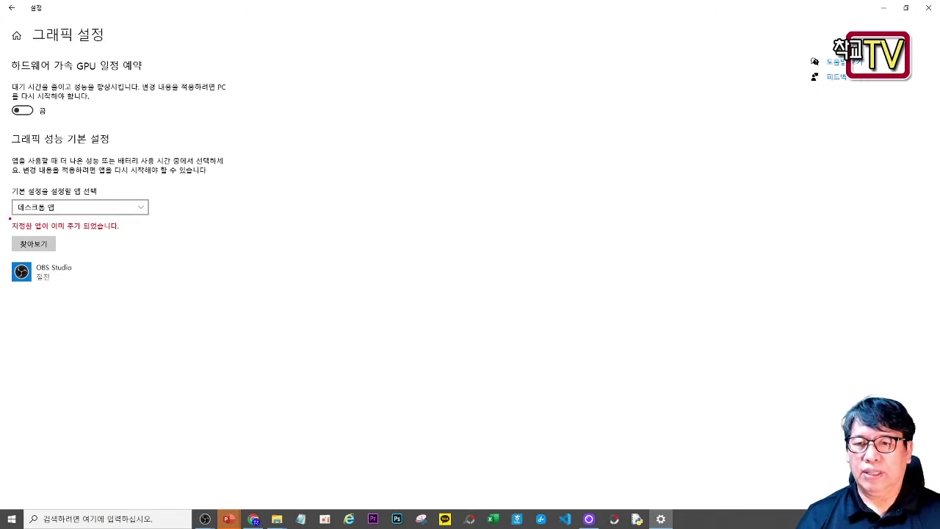
{"action": "mouse_move", "coordinate": [8, 218]}
{"action": "left_mouse_down"}
{"action": "mouse_move", "coordinate": [67, 232]}
{"action": "mouse_move", "coordinate": [134, 233]}
{"action": "left_mouse_up"}
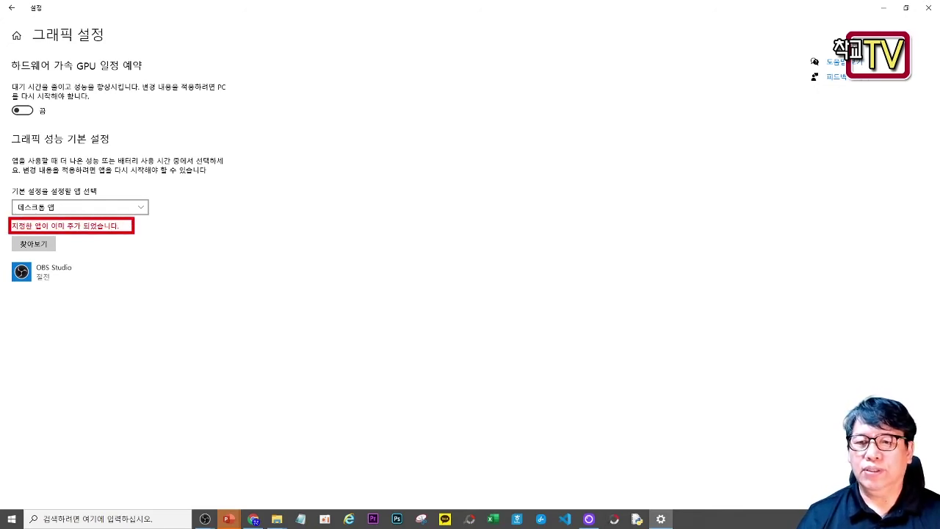
{"action": "key", "text": "Escape"}
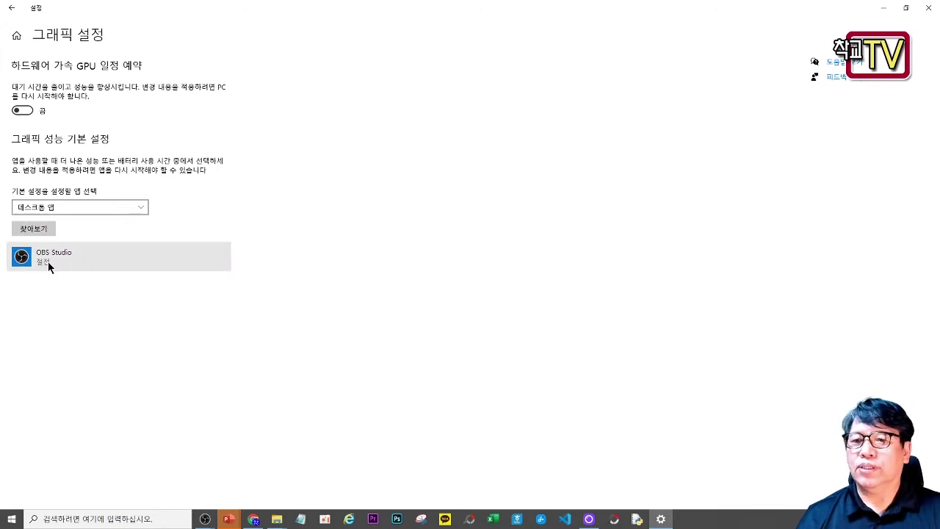
Open the graphics options of OBS Studio and save the preference as 절전.
{"action": "left_click", "coordinate": [57, 257]}
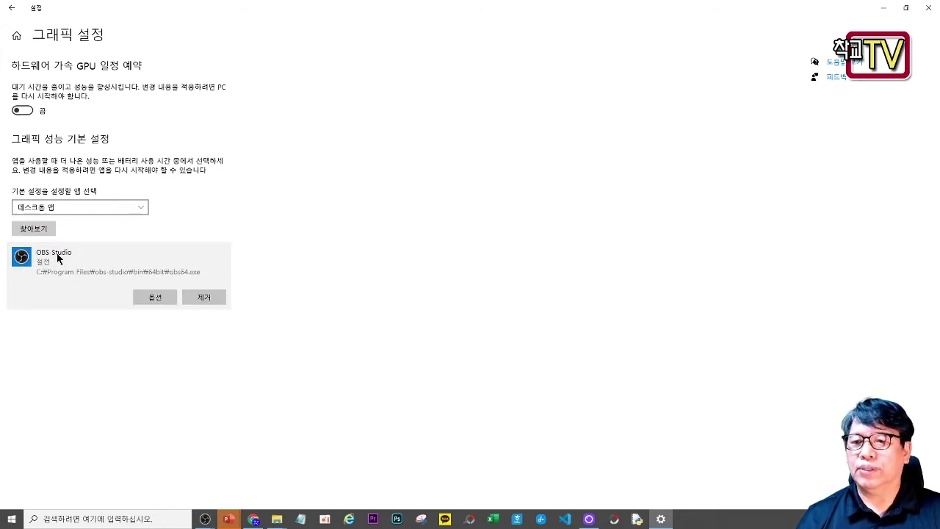
{"action": "left_click", "coordinate": [155, 297]}
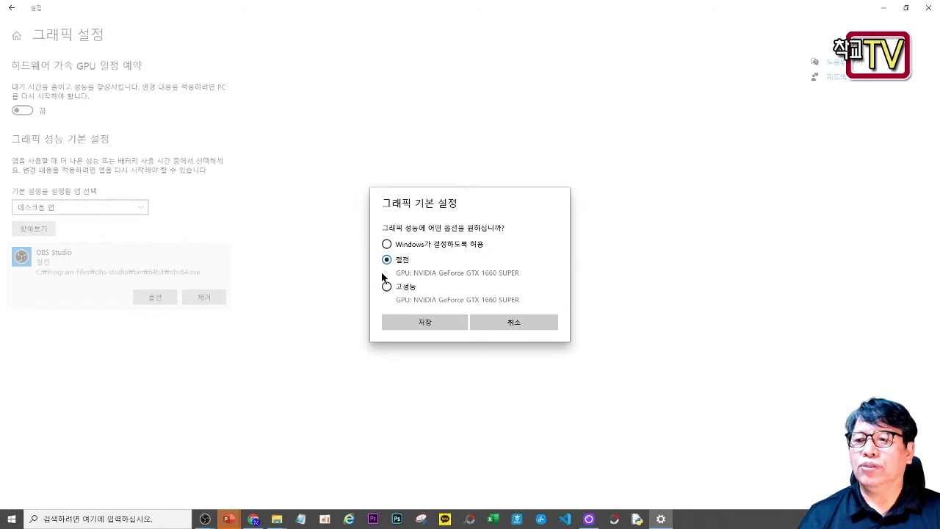
{"action": "left_click", "coordinate": [430, 324]}
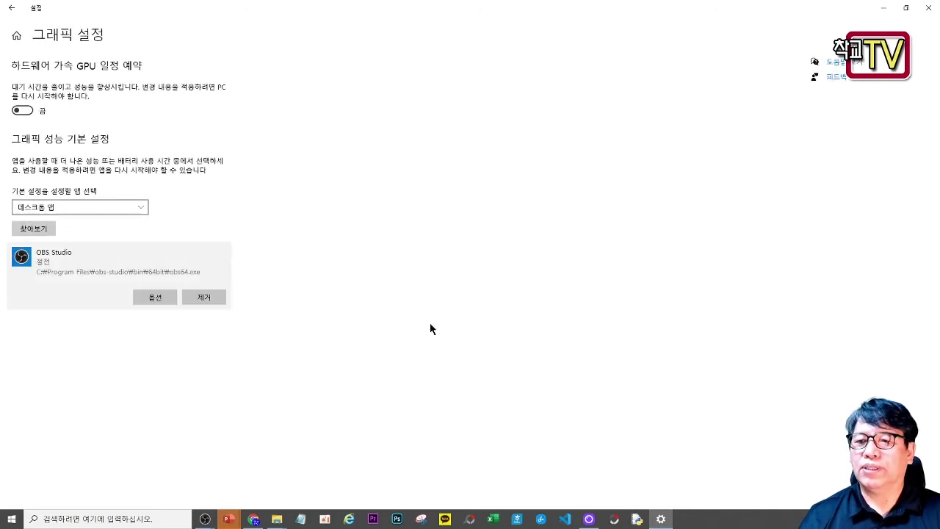
Bring up the OBS window showing the bookshelf camera scene and close it.
{"action": "mouse_move", "coordinate": [204, 518]}
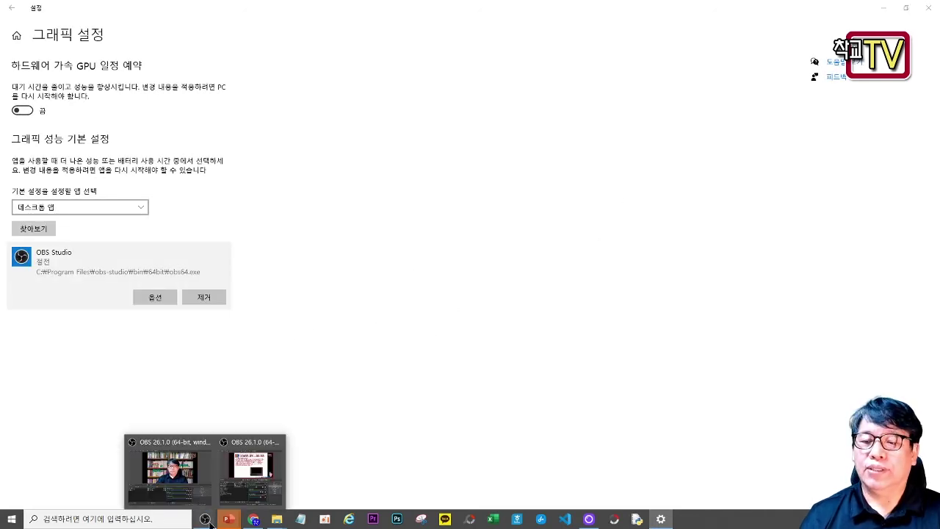
{"action": "mouse_move", "coordinate": [247, 485]}
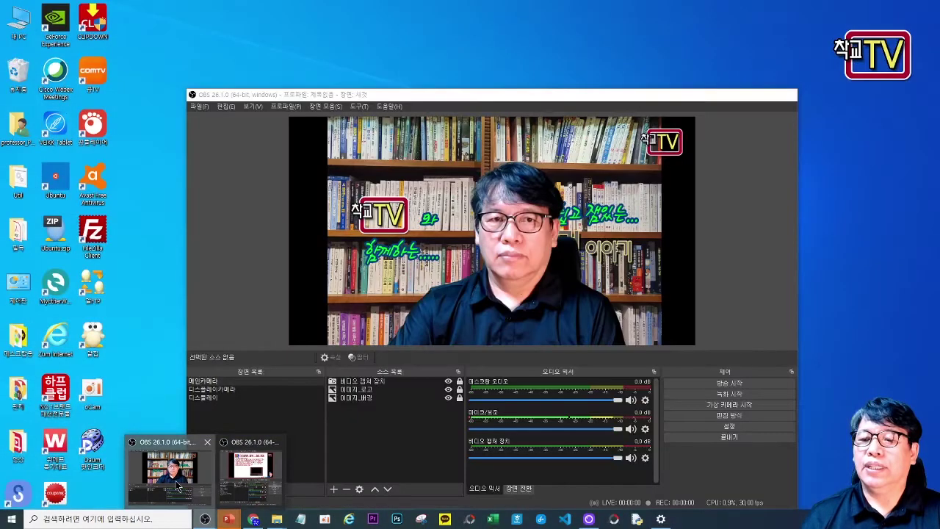
{"action": "left_click", "coordinate": [170, 473]}
{"action": "left_click", "coordinate": [785, 96]}
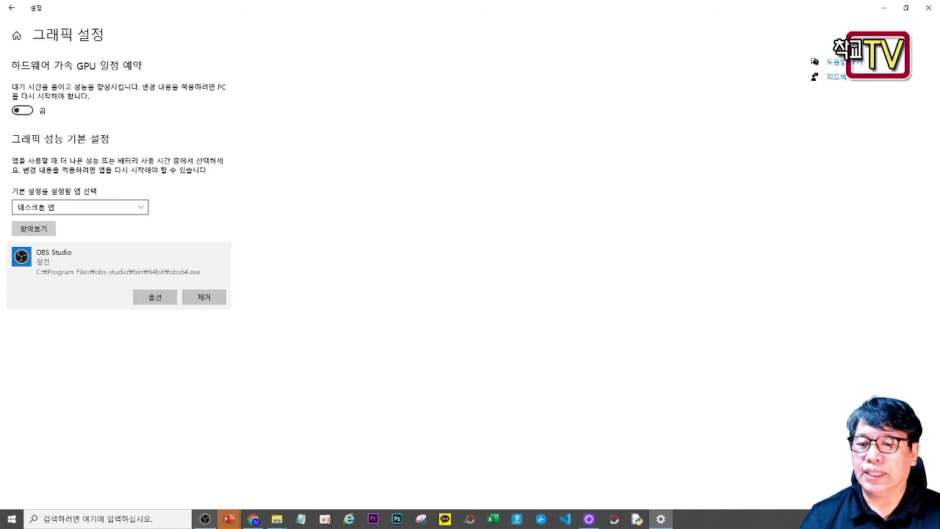
Bring up OBS briefly, go to the recording-failure slide in the slide show, and box the 하드웨어(NVENC/QSV) and 소프트웨어(X264) encoder phrases.
{"action": "left_click", "coordinate": [207, 520]}
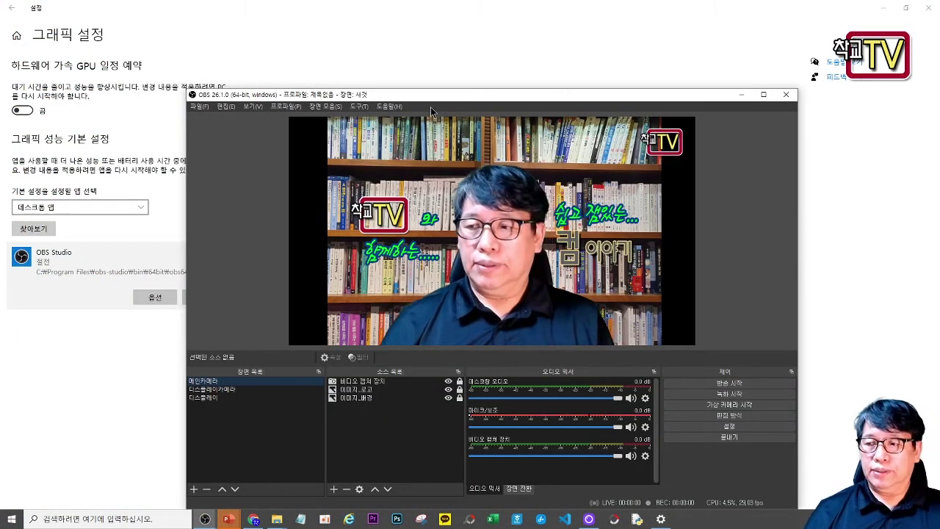
{"action": "left_click", "coordinate": [562, 423]}
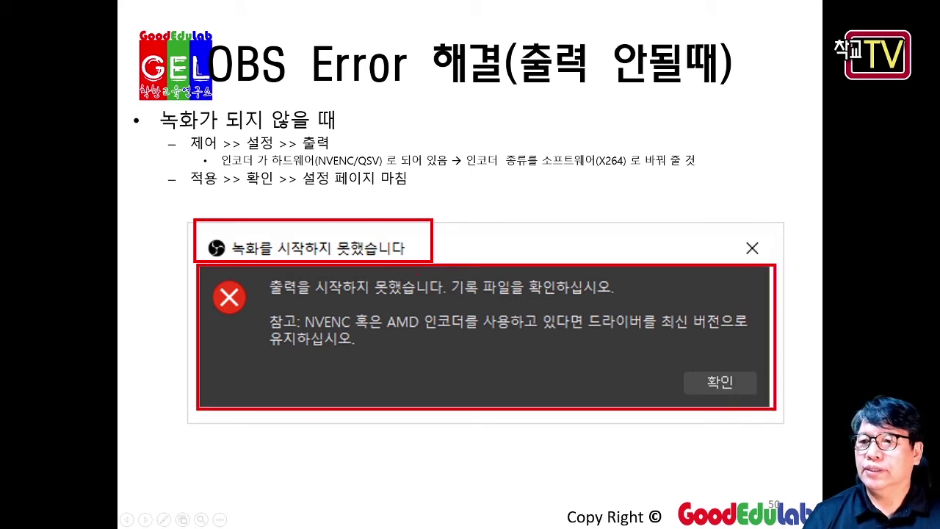
{"action": "left_click", "coordinate": [260, 152]}
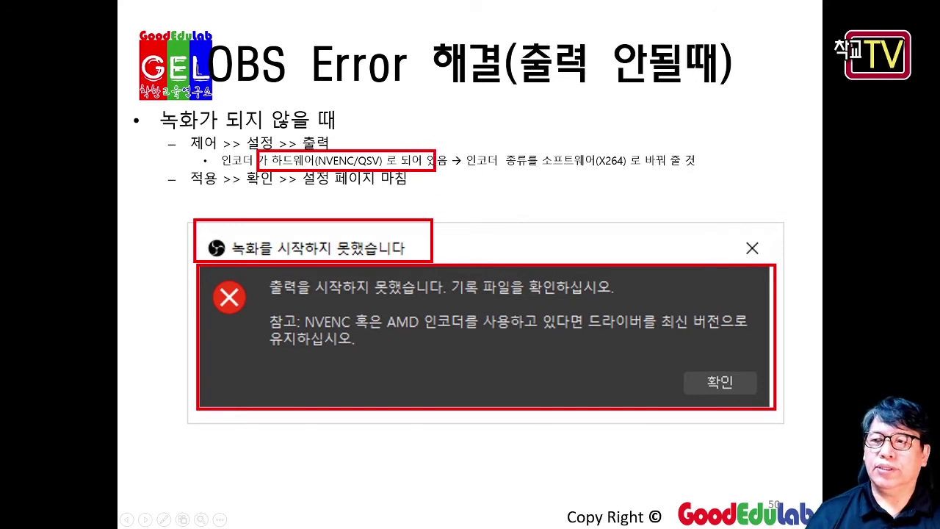
{"action": "key", "text": "Right"}
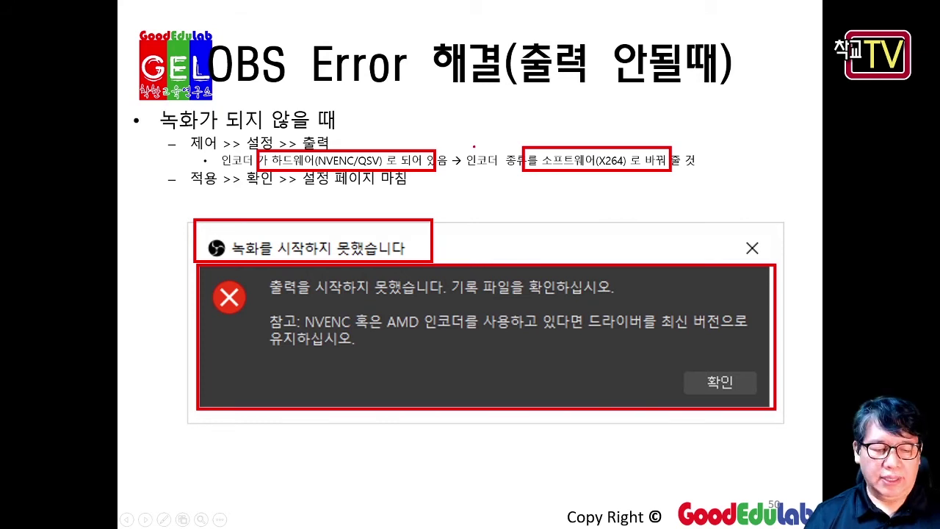
Switch to OBS, view the streaming encoder choices in the 출력 settings, then cancel the settings and close the OBS window.
{"action": "key", "text": "alt+Tab"}
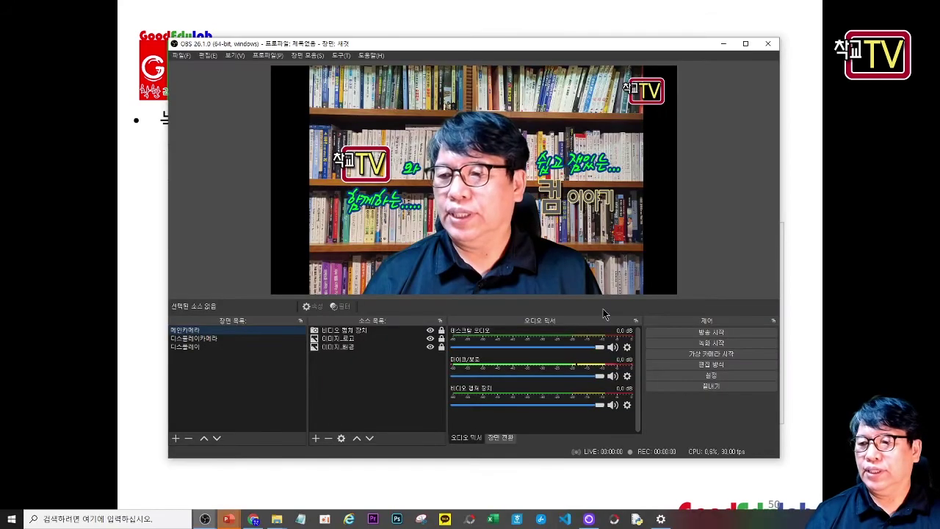
{"action": "left_click", "coordinate": [737, 376]}
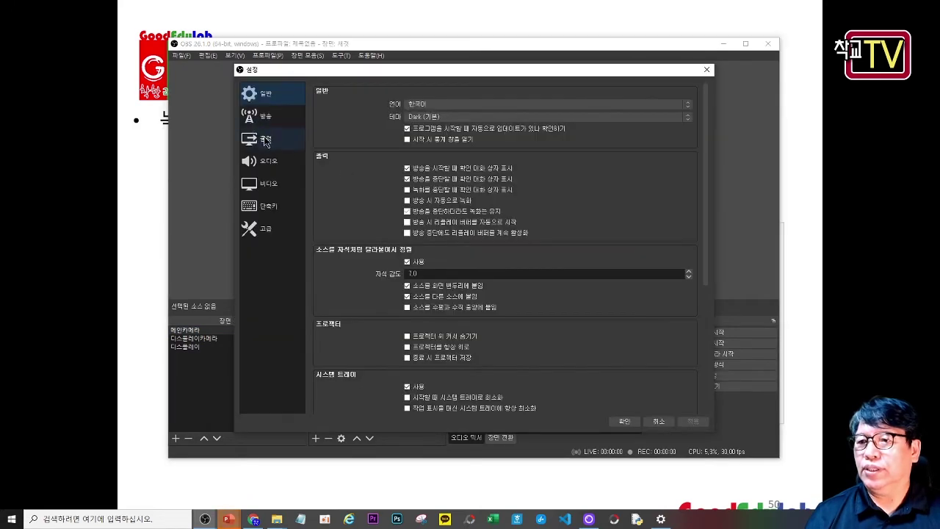
{"action": "left_click", "coordinate": [266, 140]}
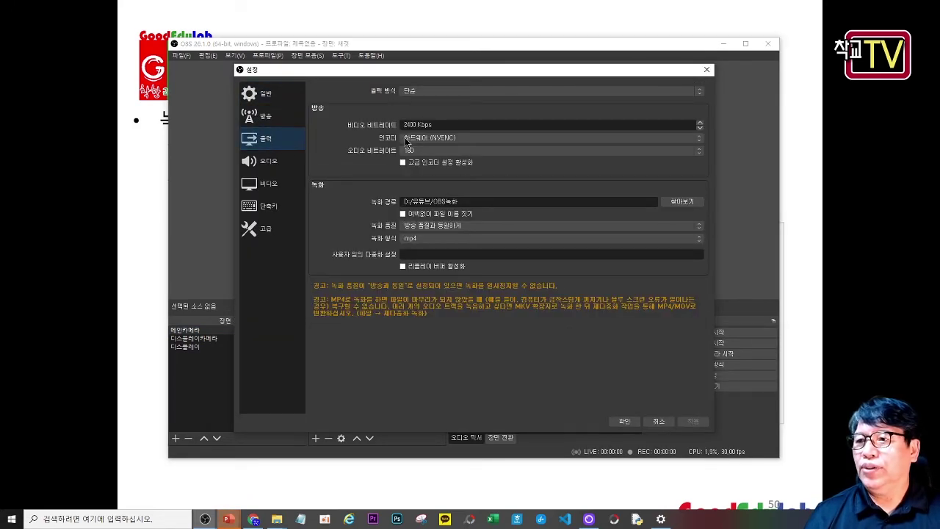
{"action": "left_click", "coordinate": [705, 144]}
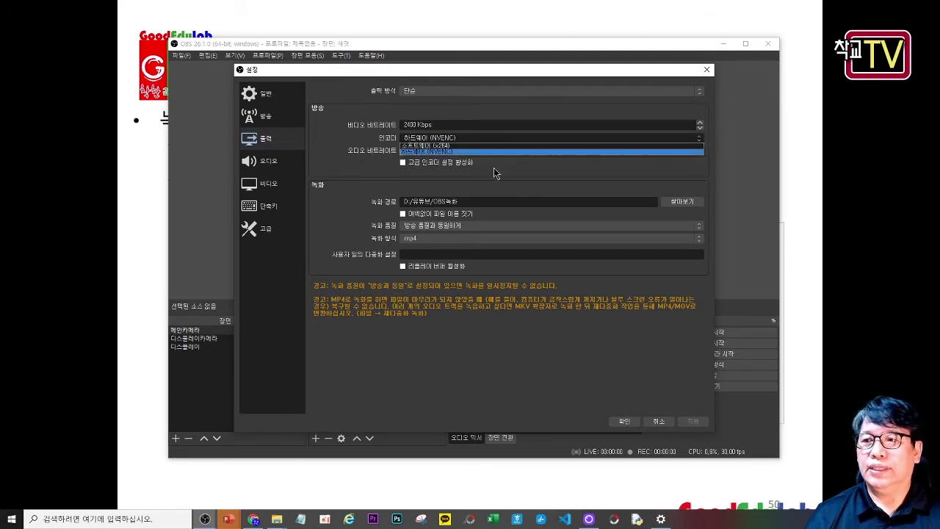
{"action": "left_click", "coordinate": [658, 421]}
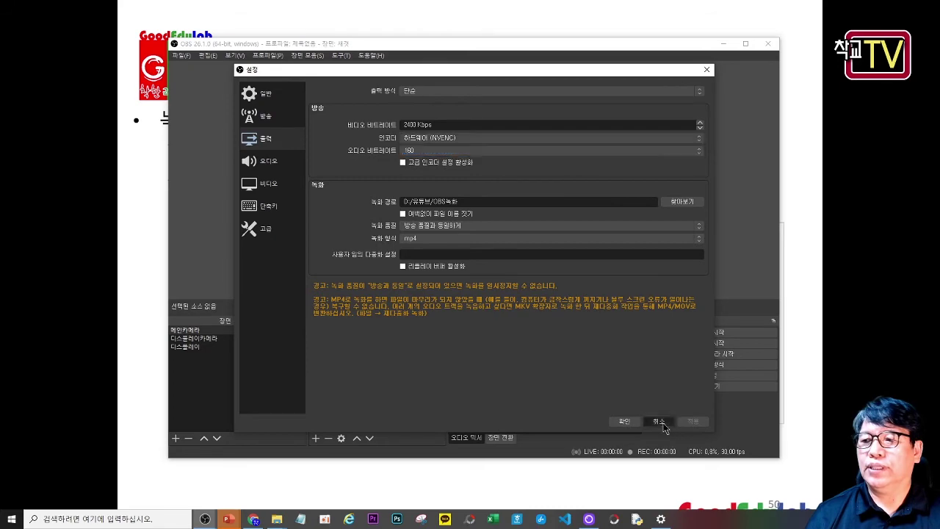
{"action": "left_click", "coordinate": [658, 421]}
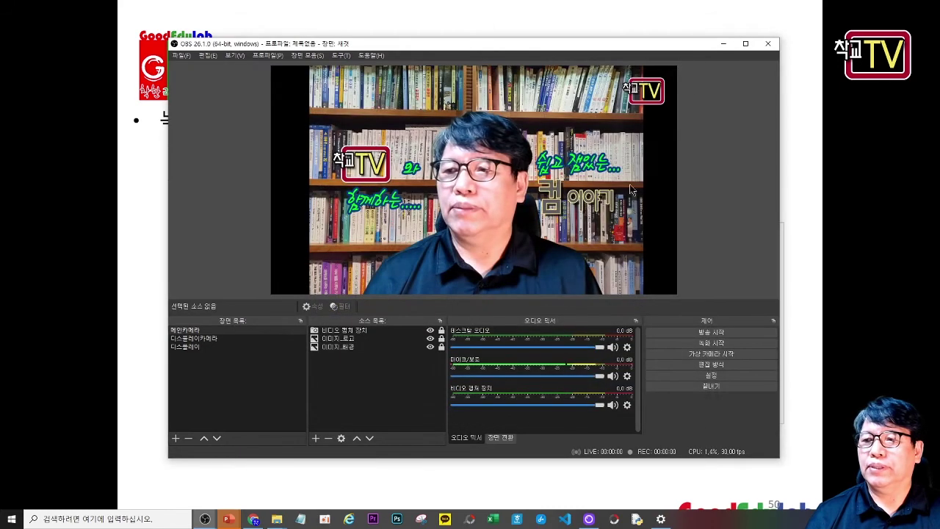
{"action": "left_click", "coordinate": [768, 45]}
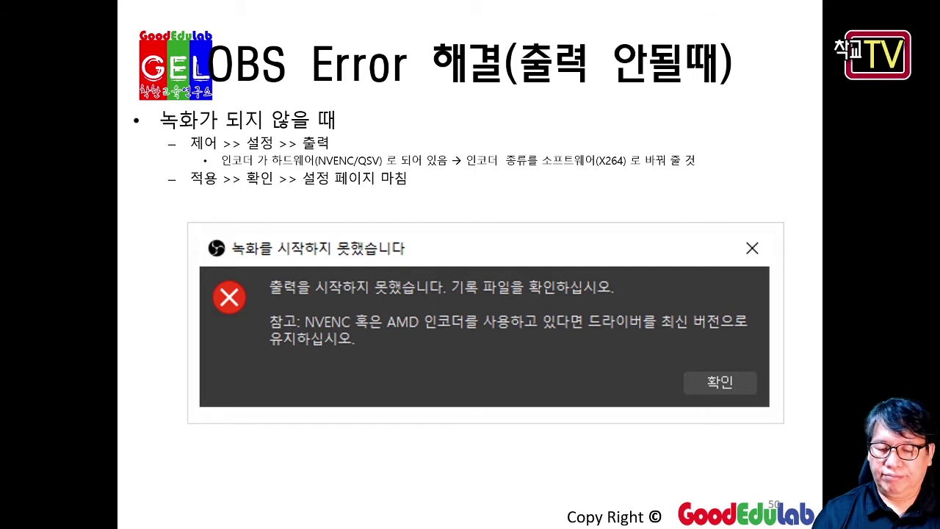
Advance the slide show to 소셜 미디어 vs 매스 미디어 and box both title terms and the whole 매스미디어 section.
{"action": "left_click", "coordinate": [181, 242]}
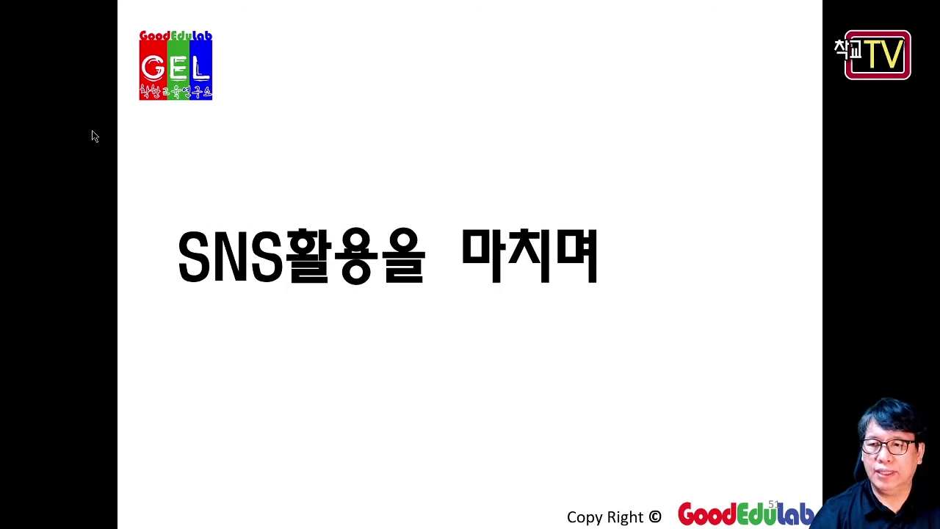
{"action": "left_click", "coordinate": [185, 127]}
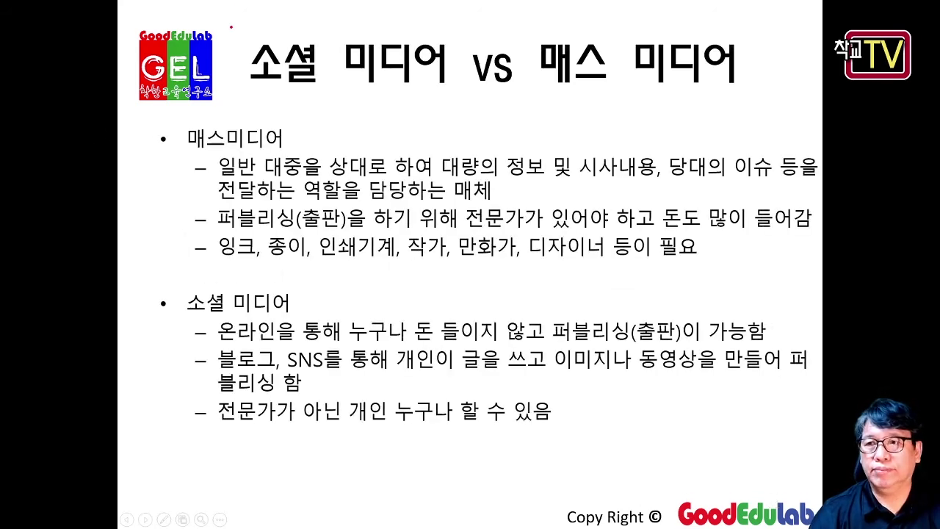
{"action": "mouse_move", "coordinate": [242, 41]}
{"action": "left_mouse_down"}
{"action": "mouse_move", "coordinate": [245, 62]}
{"action": "mouse_move", "coordinate": [465, 87]}
{"action": "left_mouse_up"}
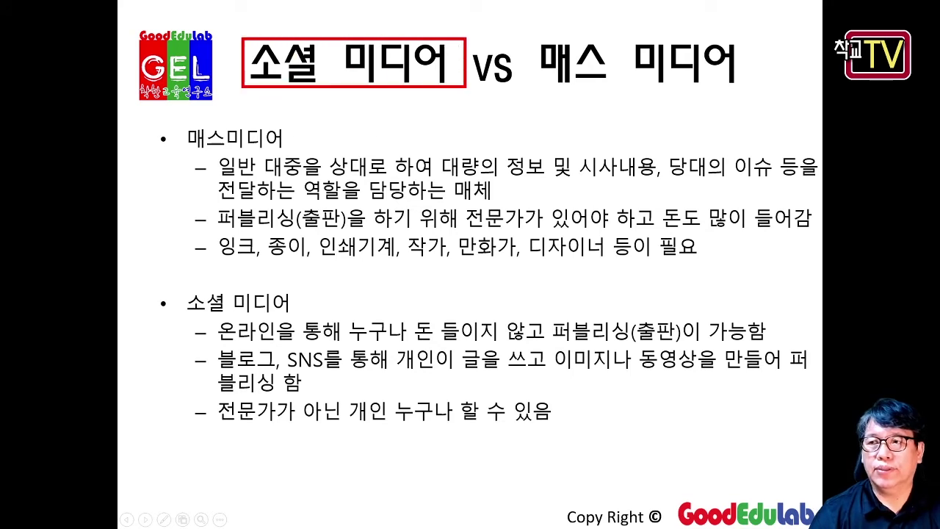
{"action": "mouse_move", "coordinate": [534, 33]}
{"action": "left_mouse_down"}
{"action": "mouse_move", "coordinate": [533, 73]}
{"action": "mouse_move", "coordinate": [706, 86]}
{"action": "mouse_move", "coordinate": [778, 85]}
{"action": "mouse_move", "coordinate": [779, 32]}
{"action": "left_mouse_up"}
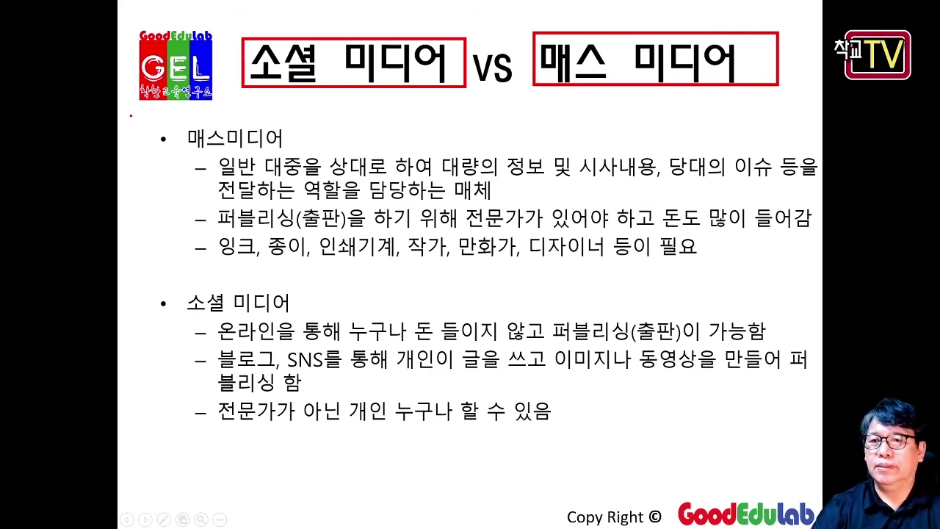
{"action": "left_click_drag", "start_coordinate": [130, 115], "coordinate": [816, 270]}
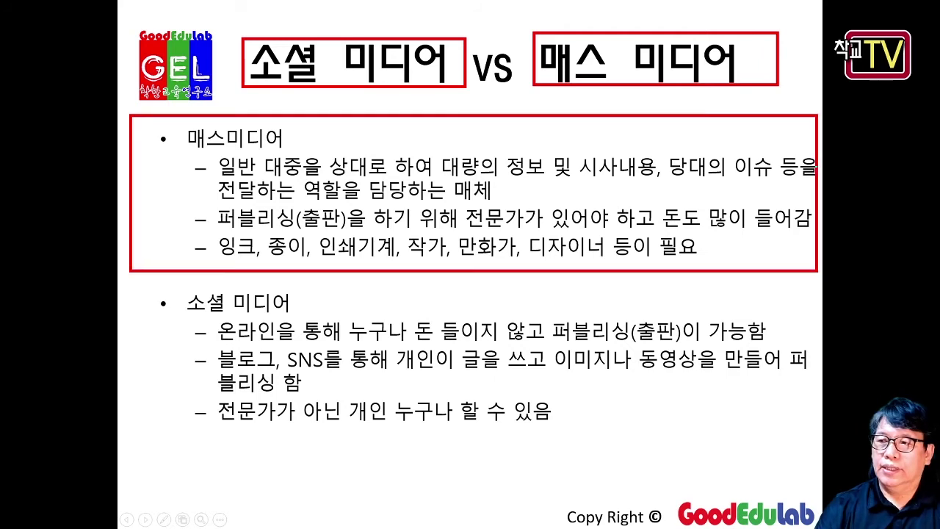